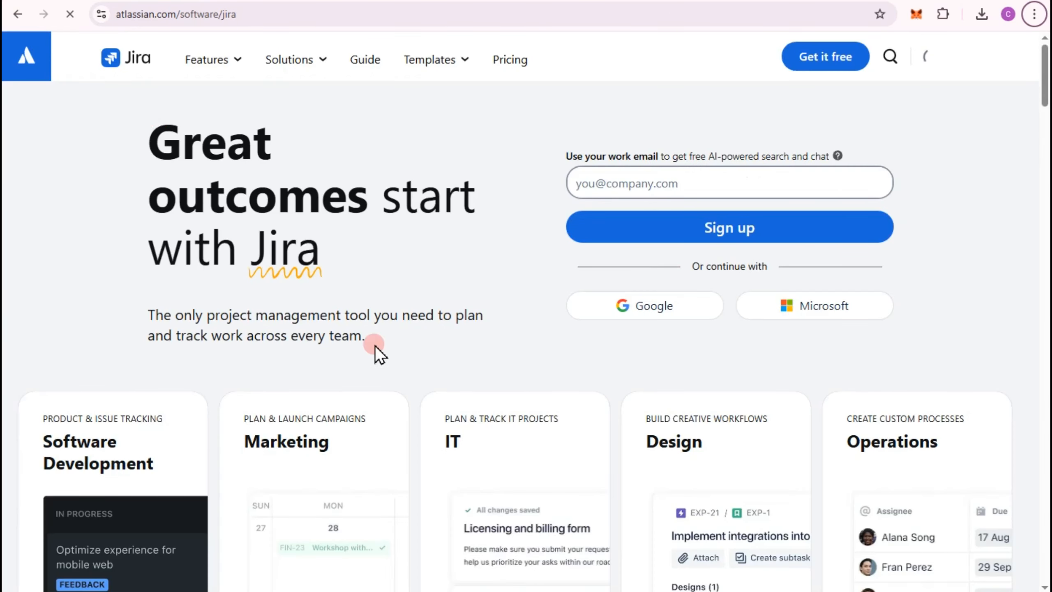
# - Sign up for Jira with the Google account and create the site under the suggested site name
pyautogui.moveTo(478, 66)
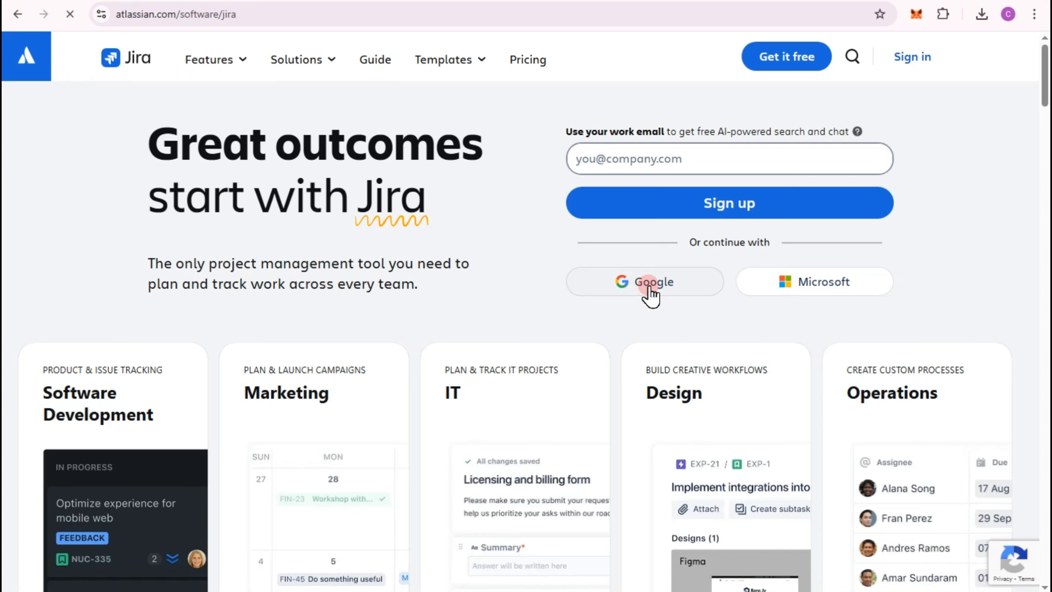
pyautogui.click(582, 232)
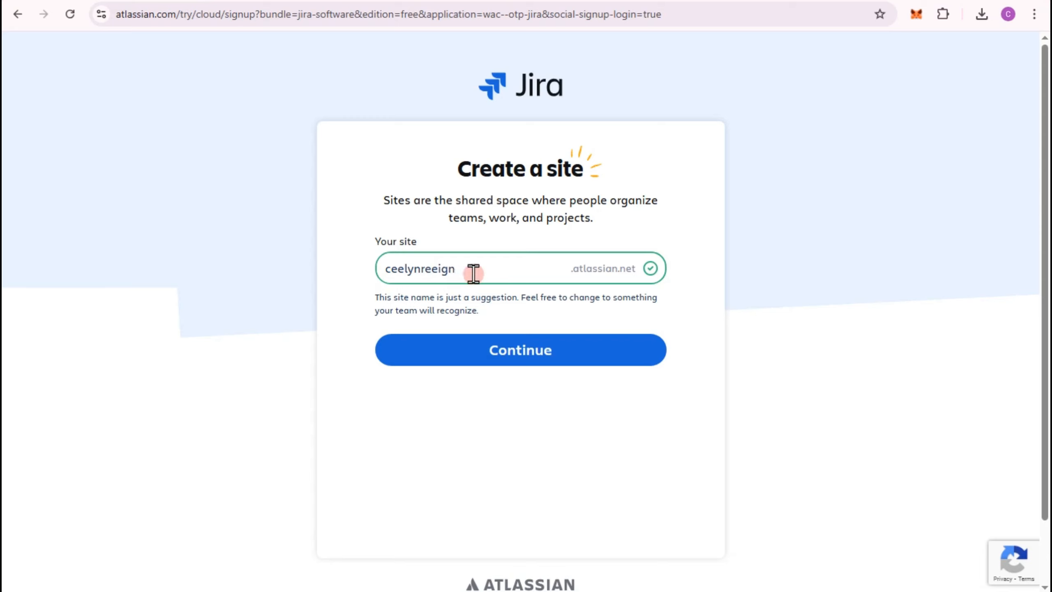
pyautogui.click(523, 353)
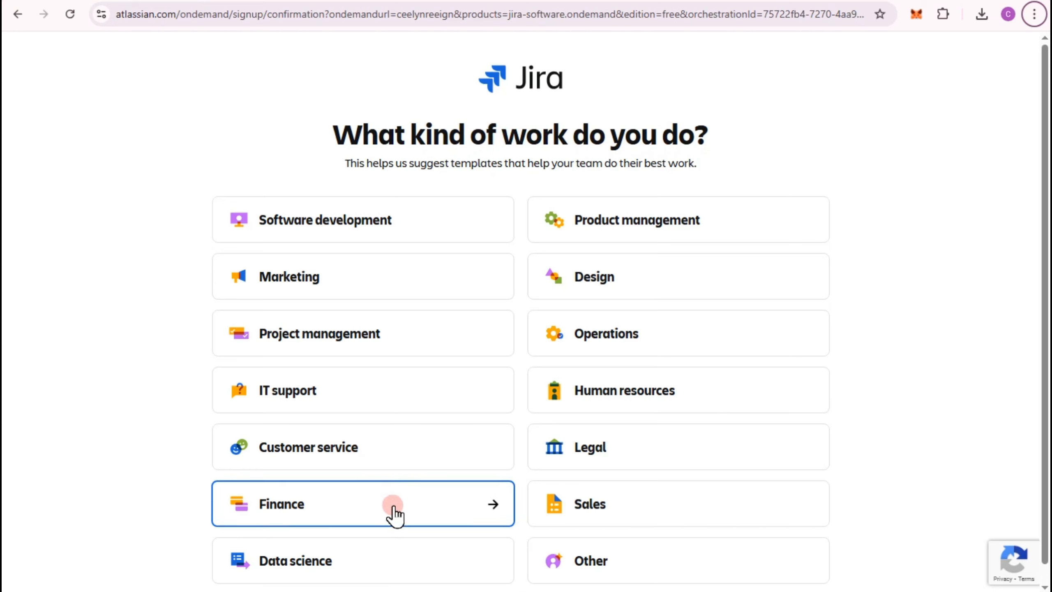
# - Choose Project management as the kind of work and start from the Project management template
pyautogui.click(431, 355)
pyautogui.scroll(-1, 585, 352)
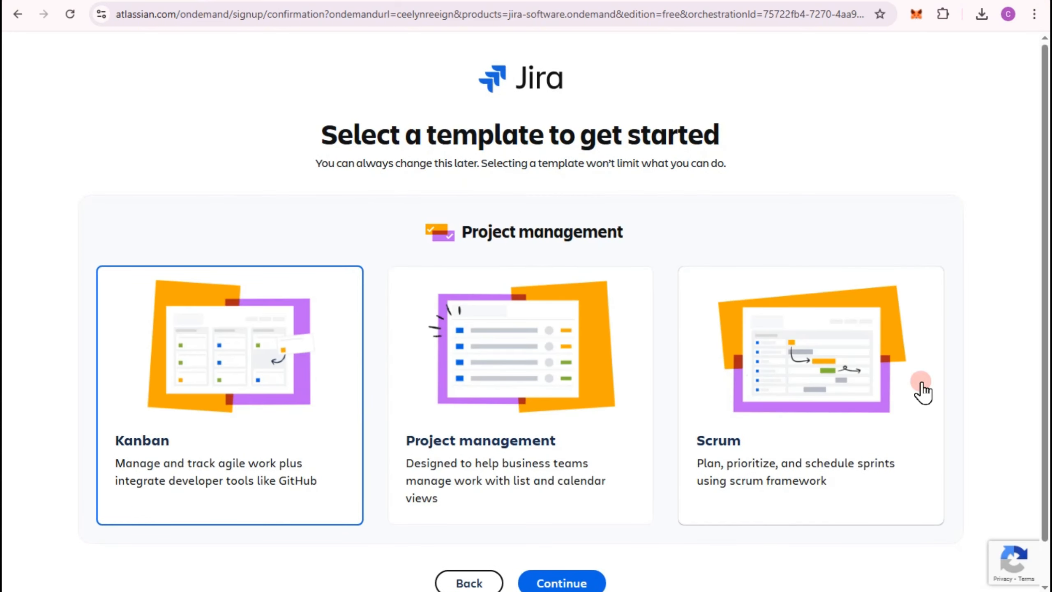
pyautogui.scroll(-1, 465, 392)
pyautogui.click(513, 337)
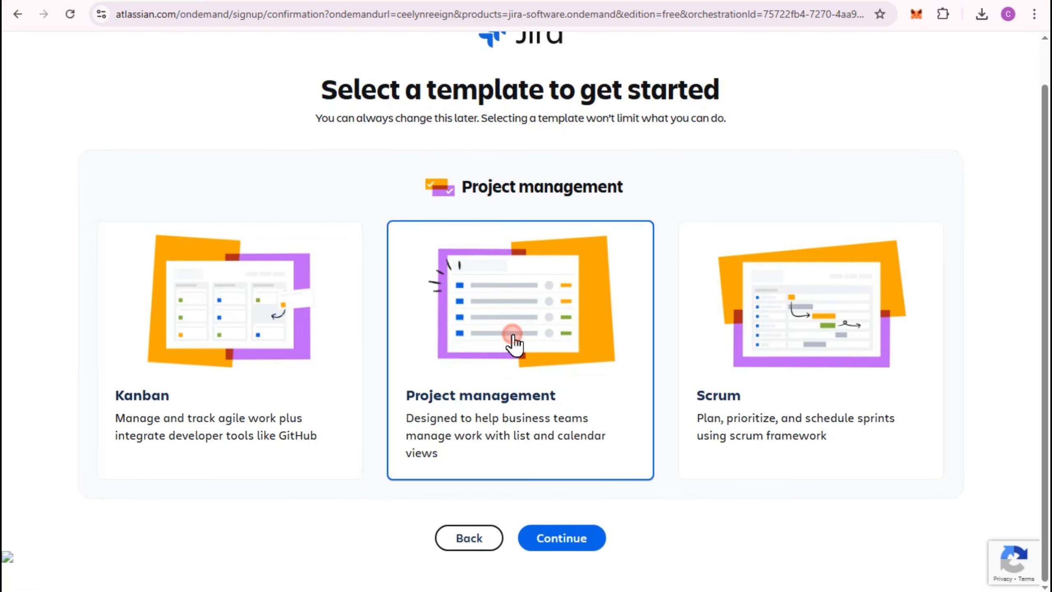
pyautogui.click(523, 535)
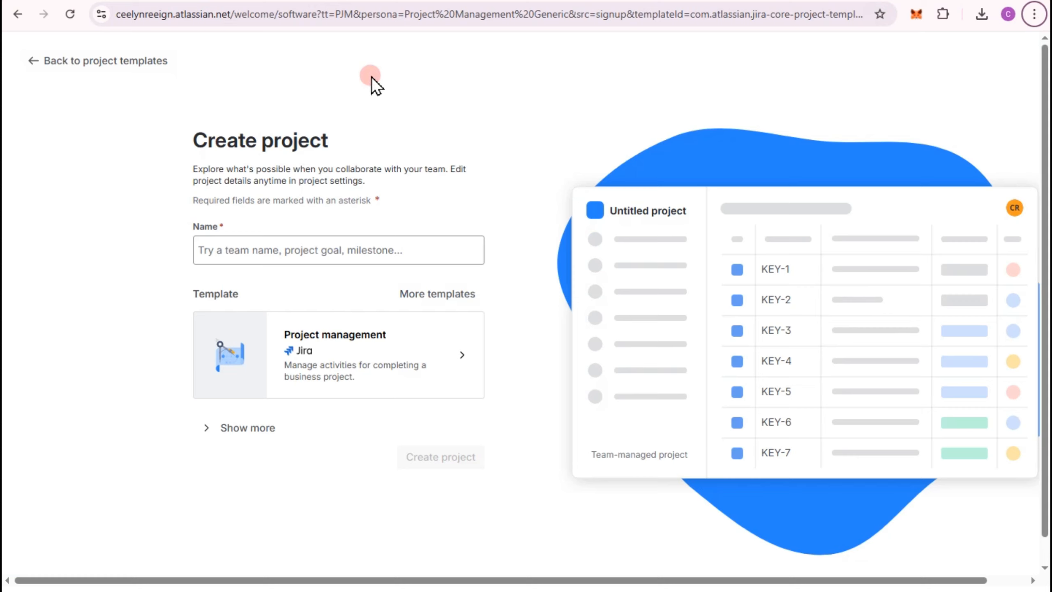
# - Create a project named "YouTube Team Task List" from the Project management template
pyautogui.click(334, 253)
pyautogui.write('YouTube Team Task List')
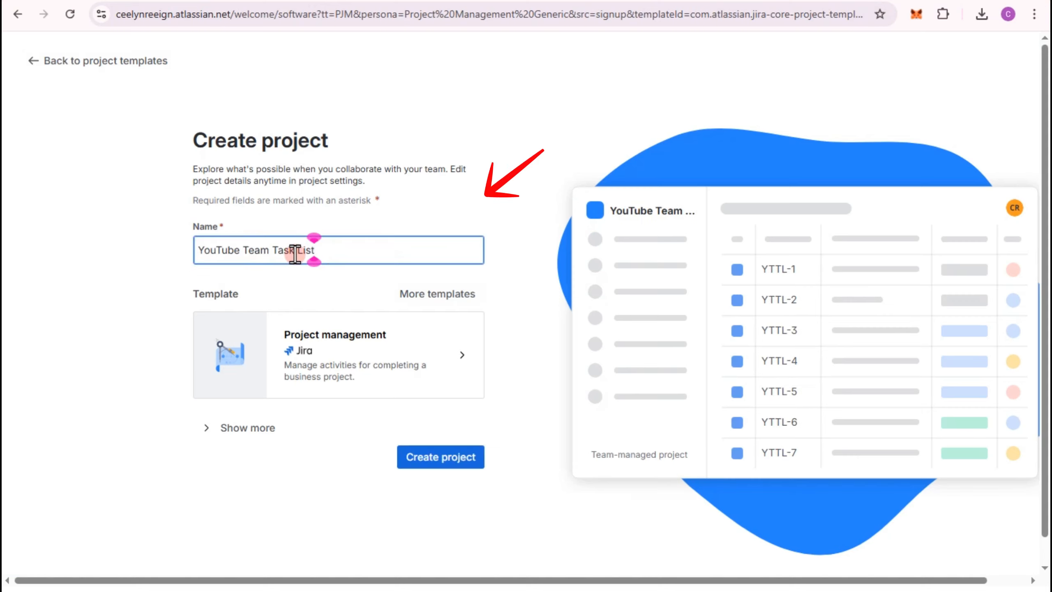
pyautogui.click(439, 457)
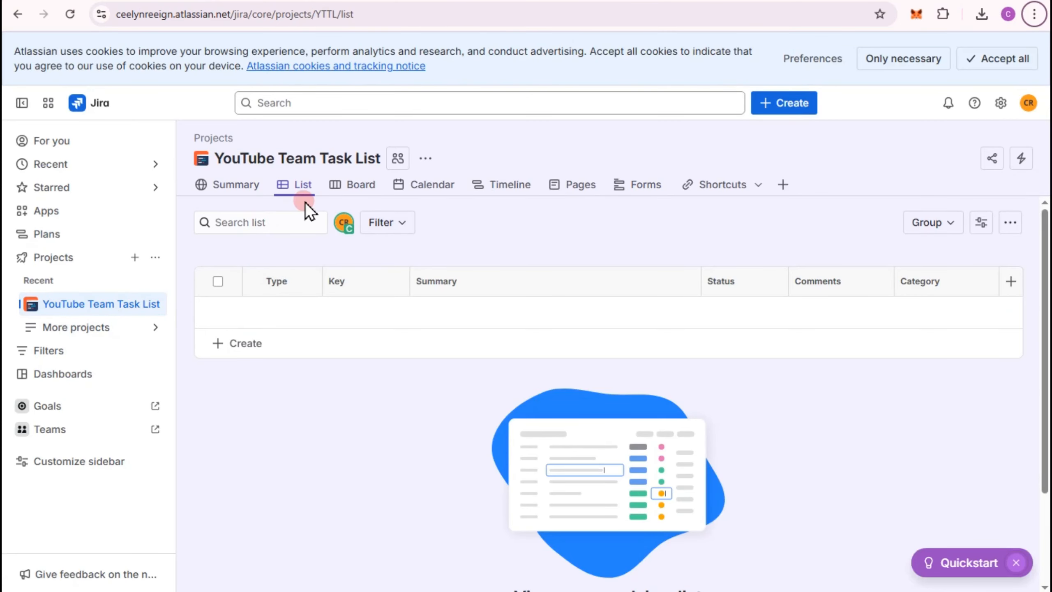
# - Look through the project's Board, Calendar, Timeline, Forms and Shortcuts views
pyautogui.click(366, 190)
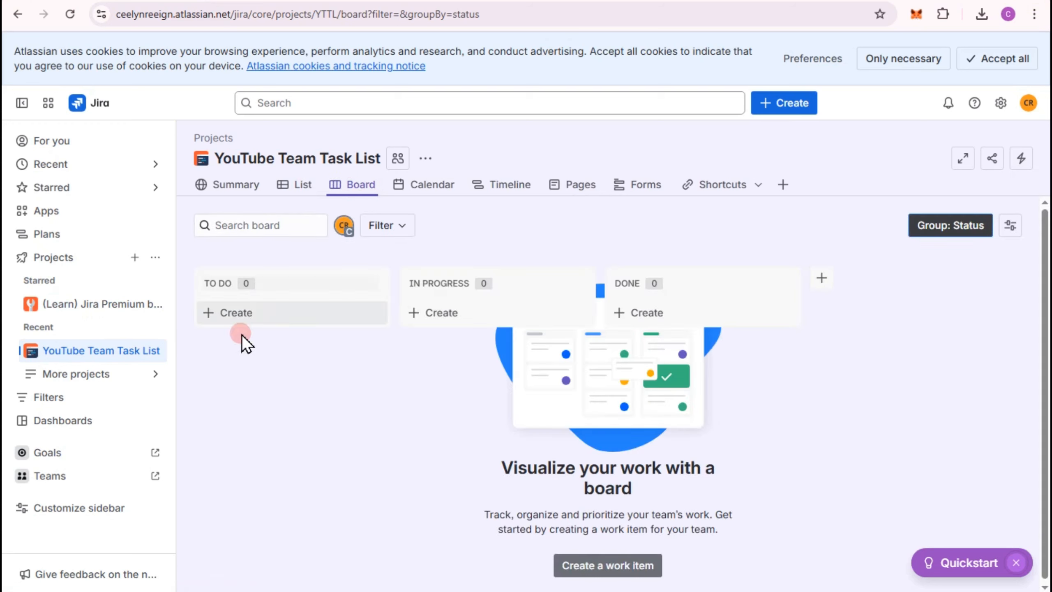
pyautogui.click(245, 317)
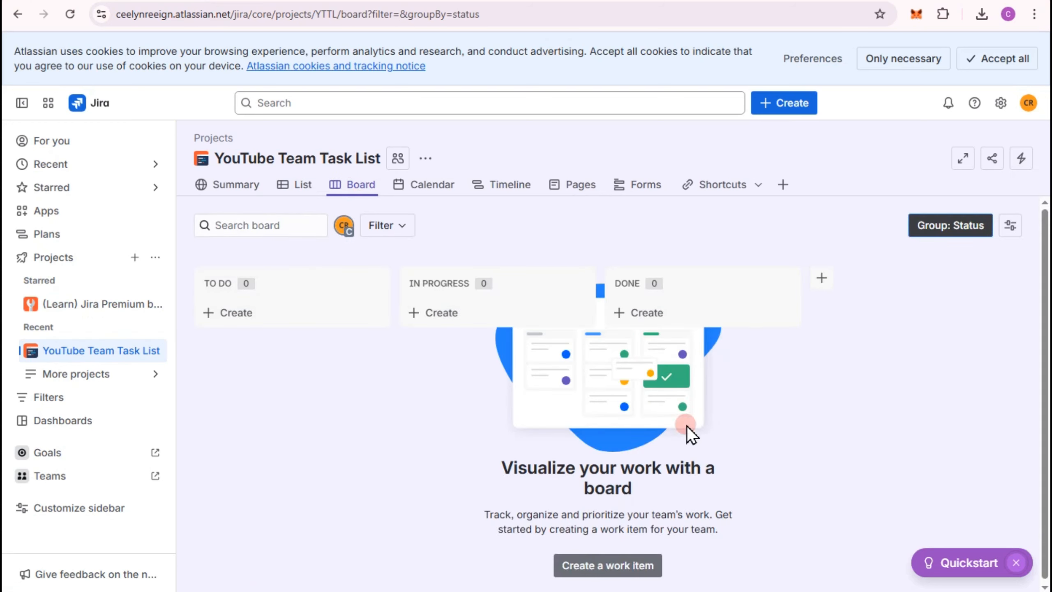
pyautogui.click(410, 191)
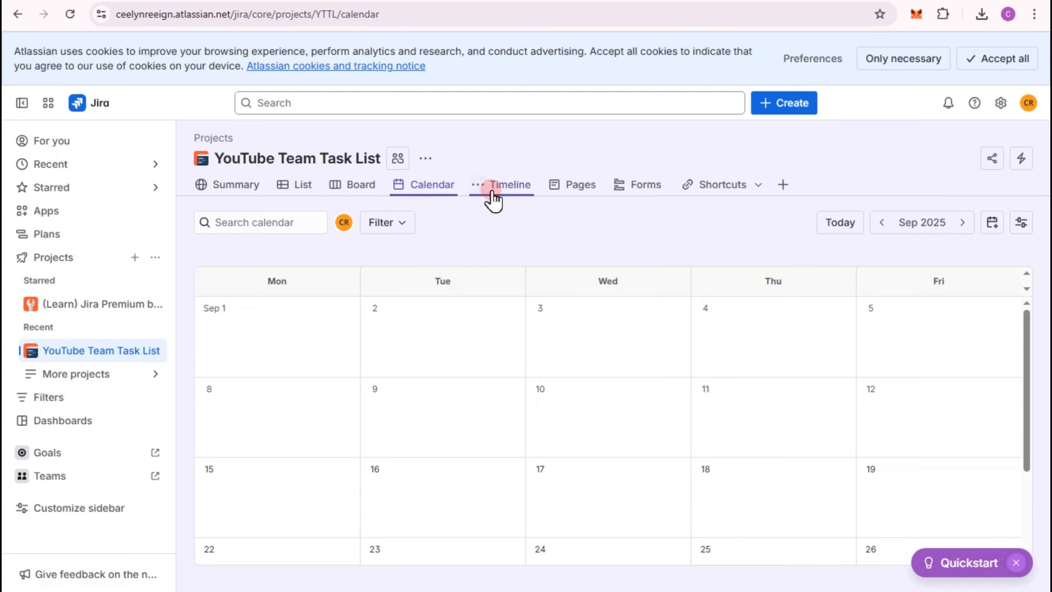
pyautogui.click(503, 187)
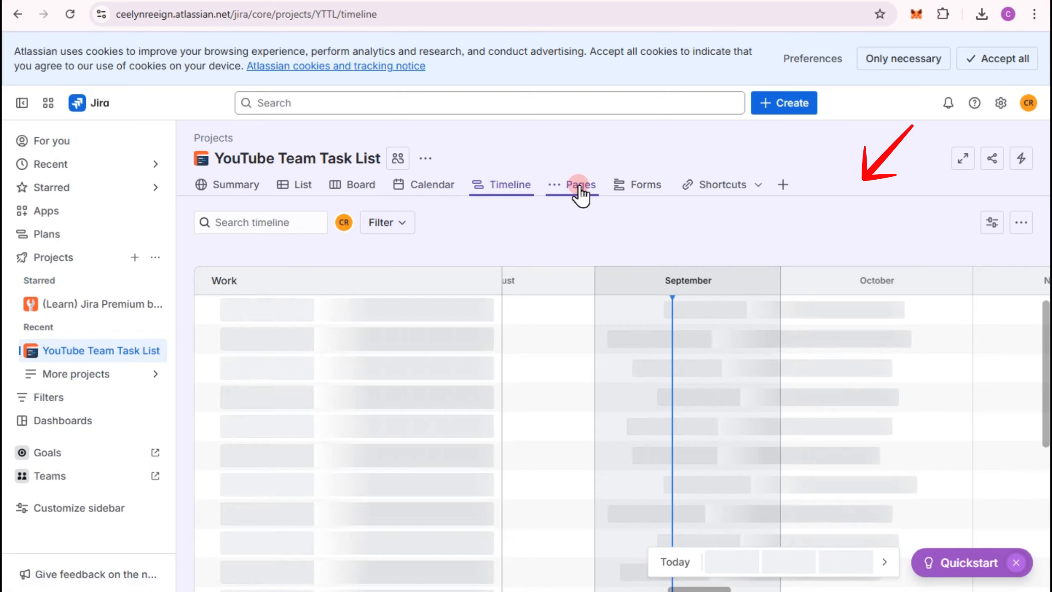
pyautogui.click(639, 189)
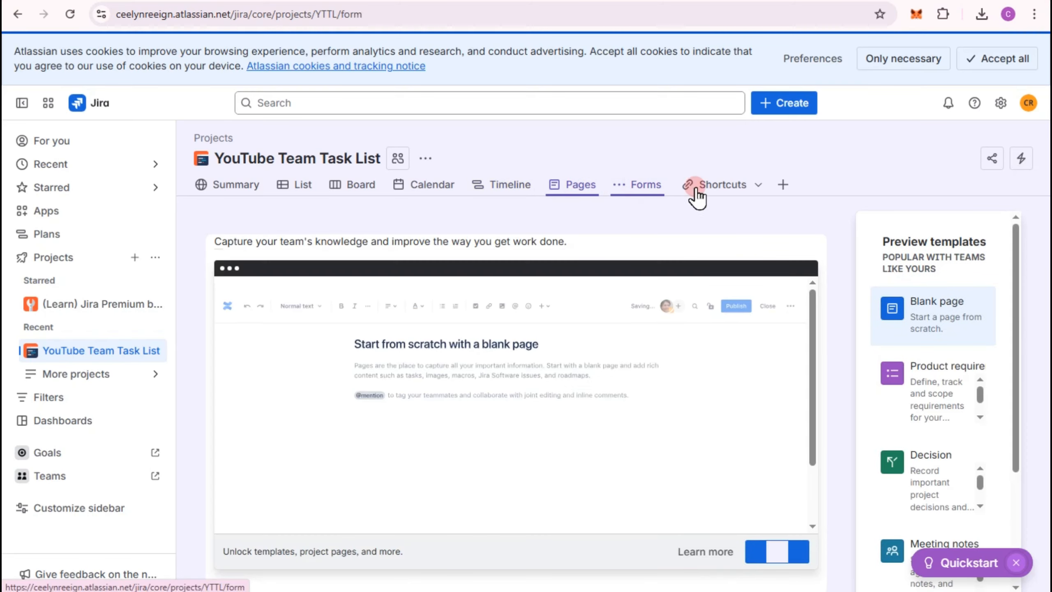
pyautogui.click(725, 190)
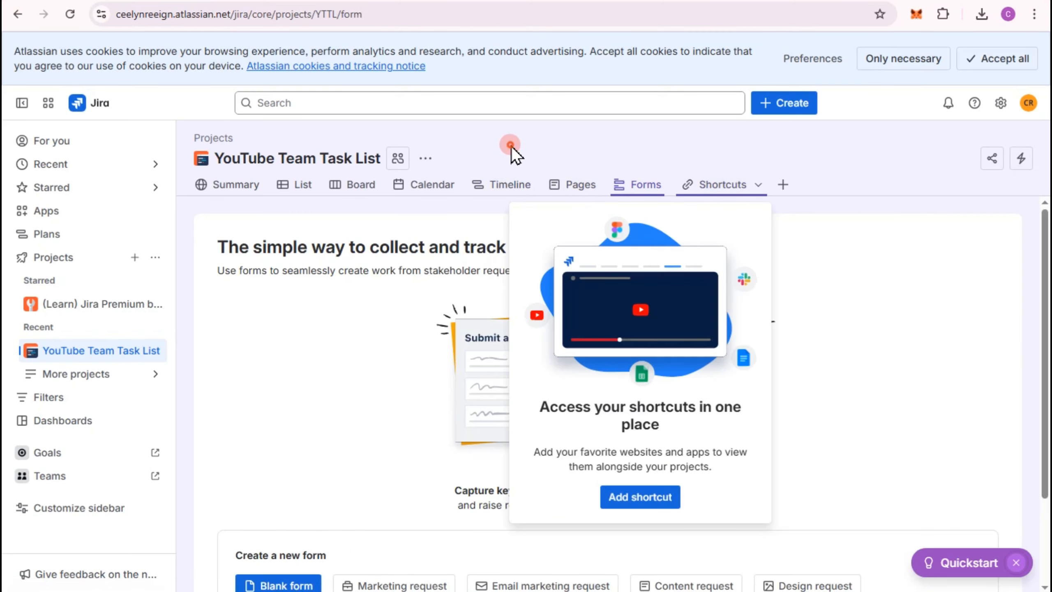
pyautogui.click(511, 147)
# - Look over the recent items and the starred and apps sections of the site navigation
pyautogui.click(140, 168)
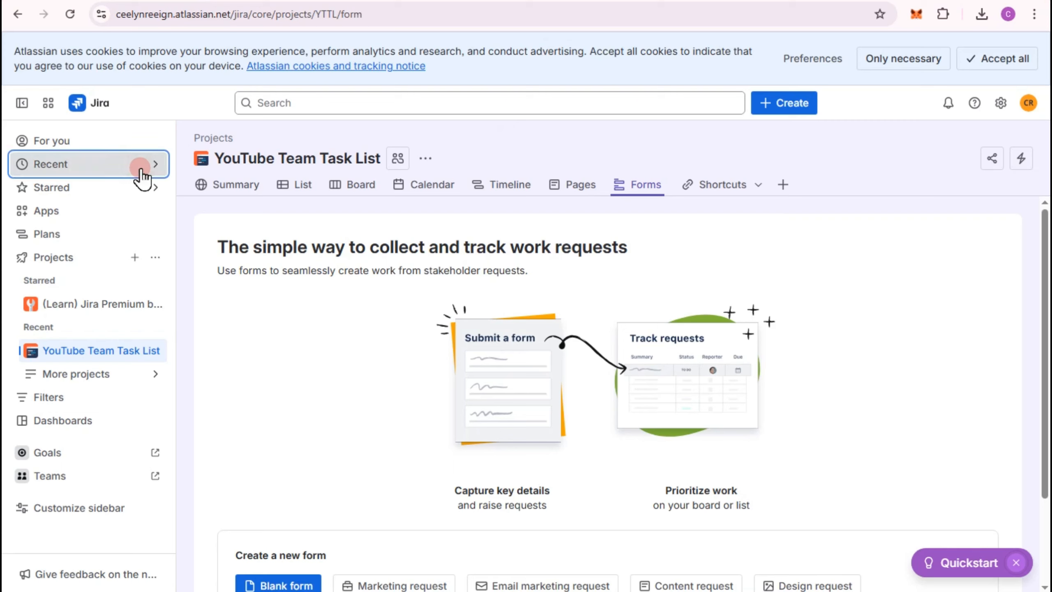
pyautogui.click(54, 189)
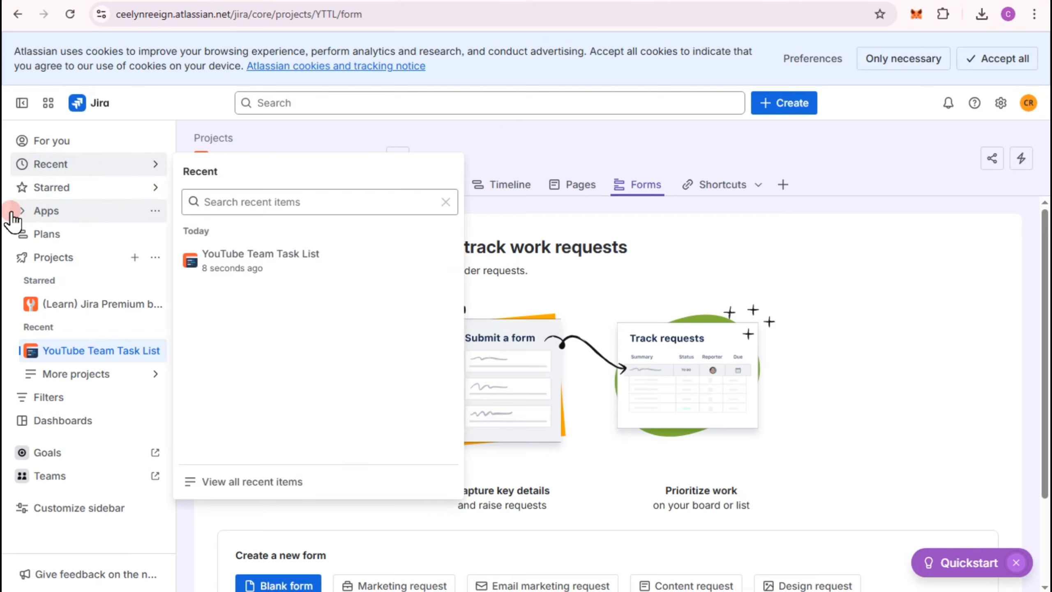
pyautogui.click(46, 218)
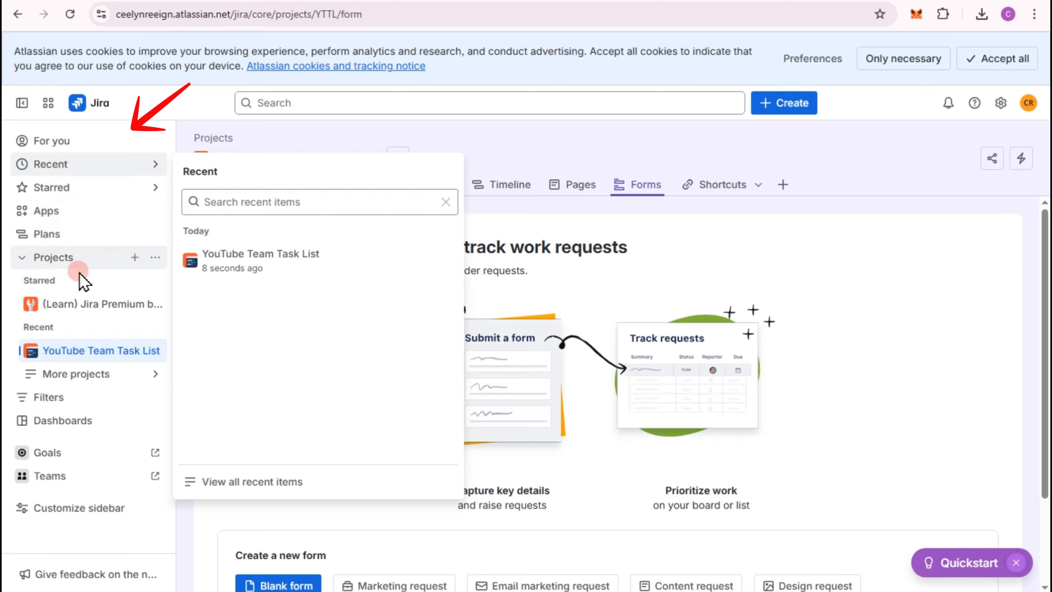
# - Browse the Made for you, Product management and Human resources project templates, and look at the additional projects
pyautogui.click(134, 259)
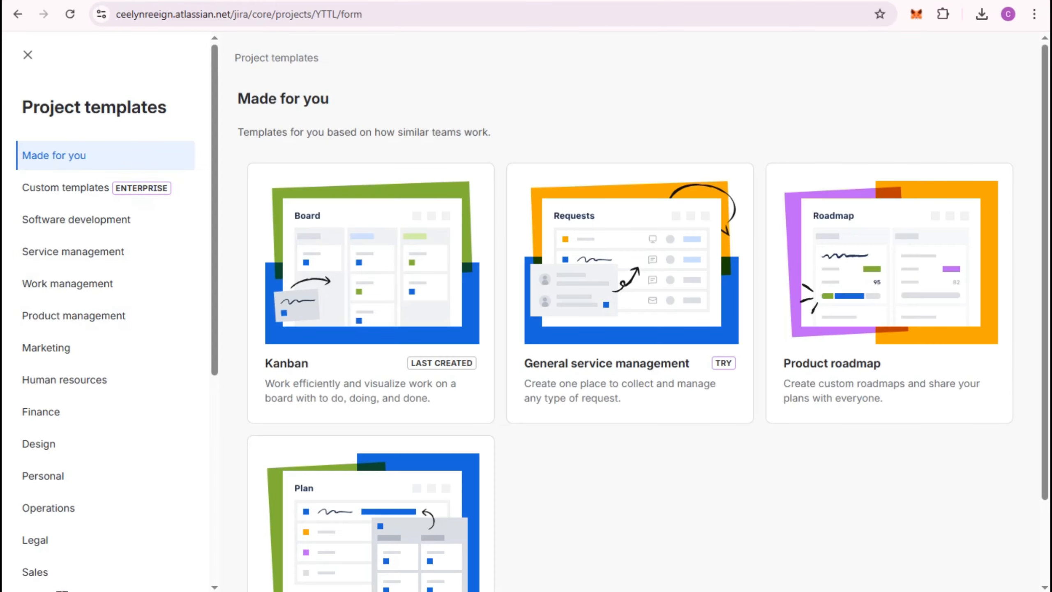
pyautogui.scroll(-3, 670, 290)
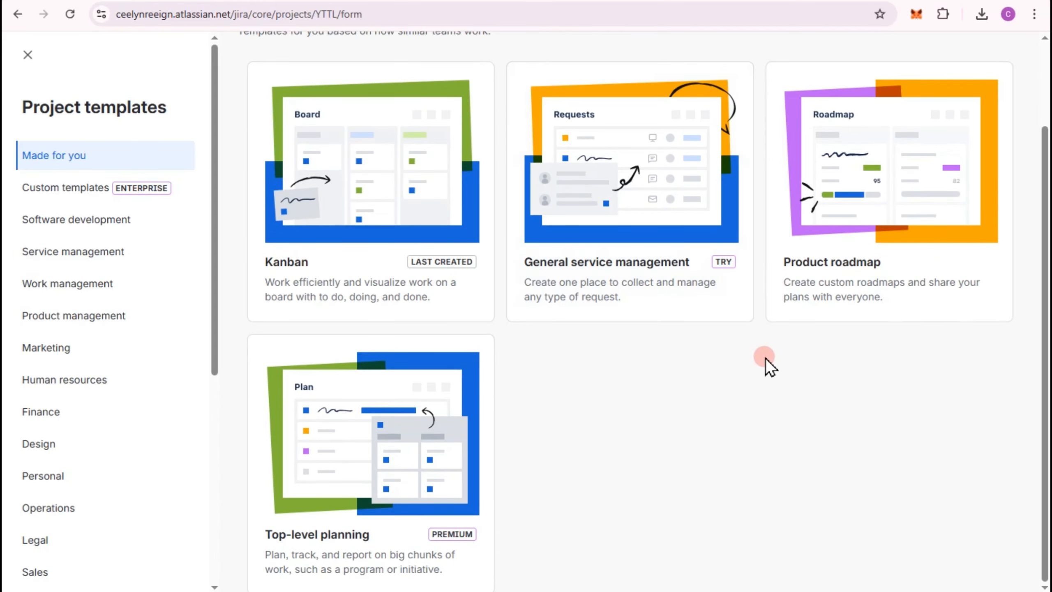
pyautogui.click(66, 323)
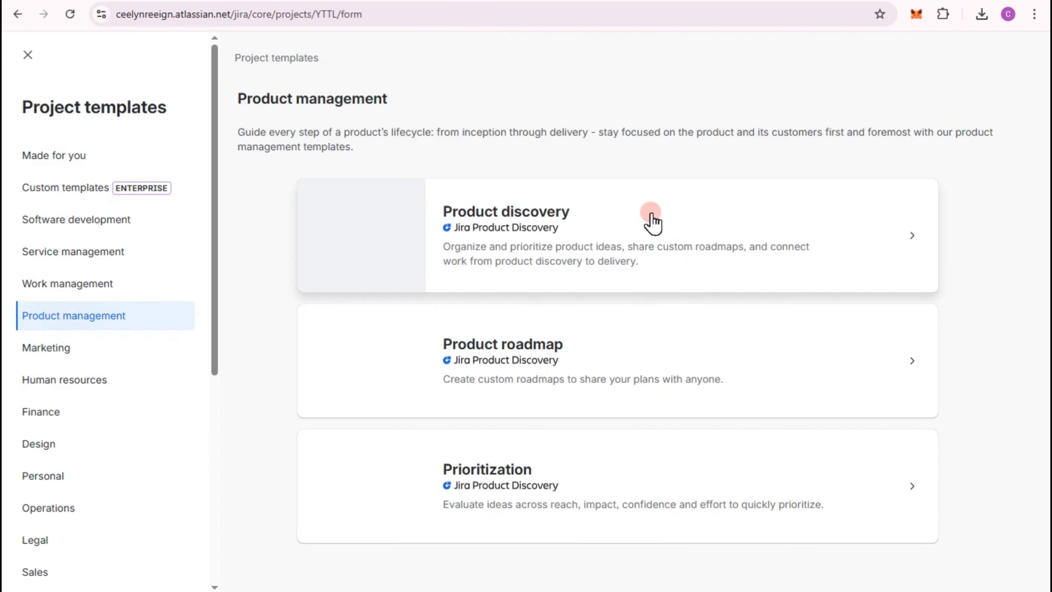
pyautogui.click(76, 381)
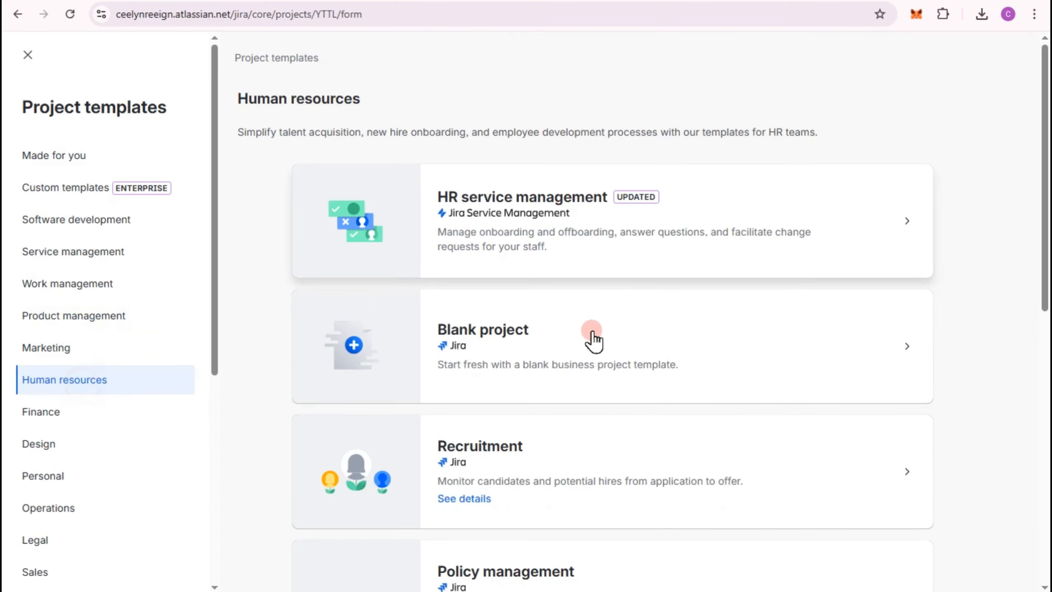
pyautogui.click(27, 55)
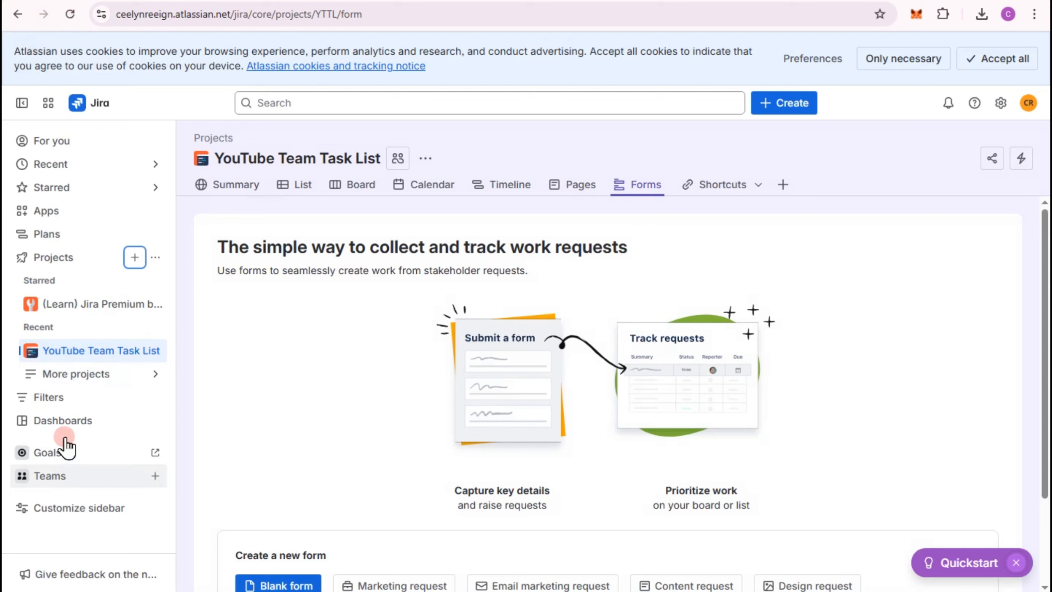
pyautogui.click(149, 375)
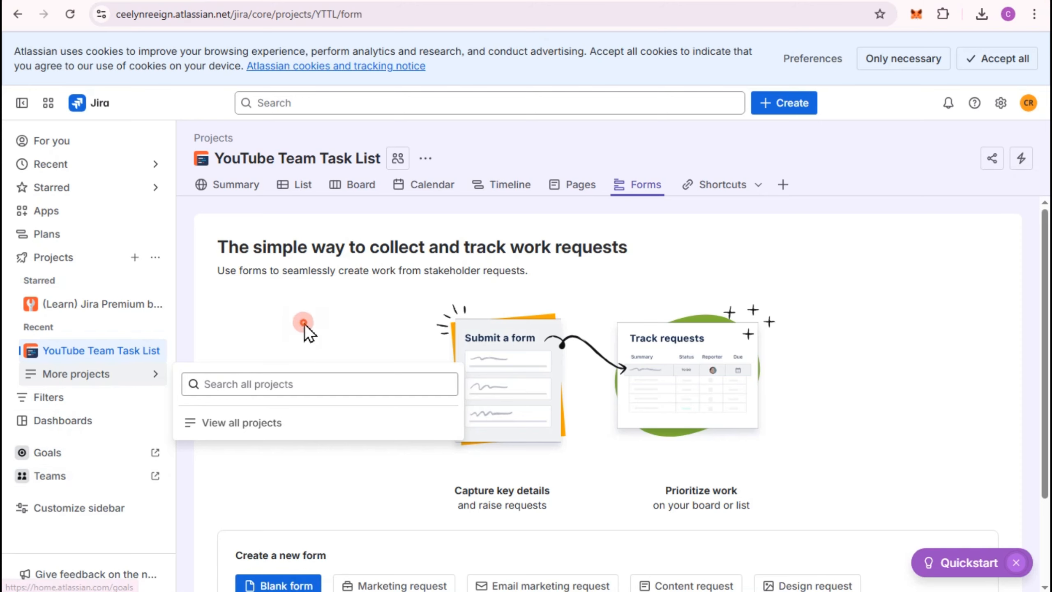
# - Add four tasks to the project list for a video thumbnail, an SEO-friendly description, video editing and keyword research
pyautogui.click(286, 192)
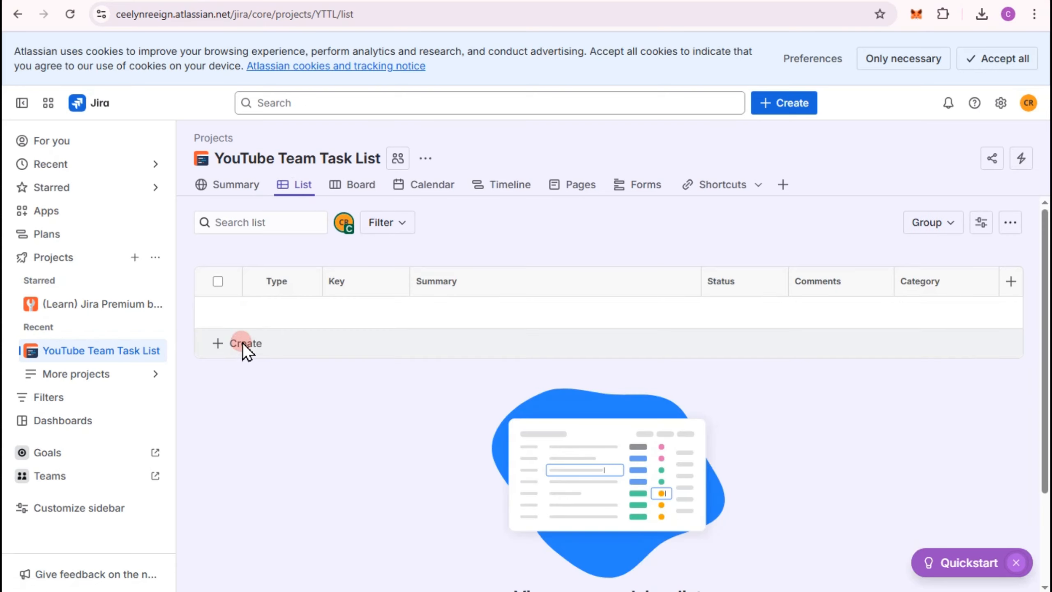
pyautogui.click(243, 342)
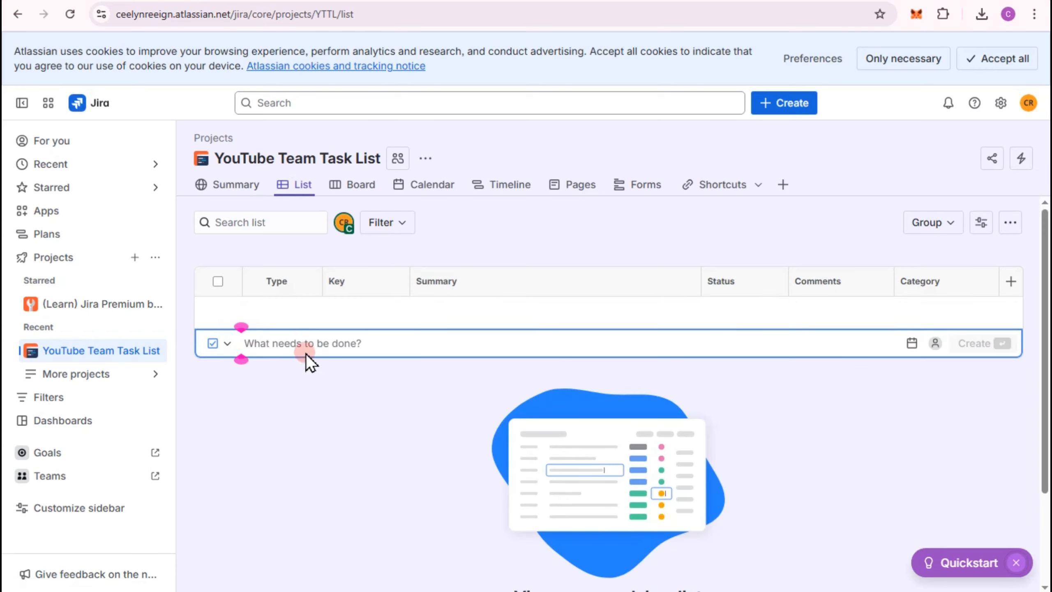
pyautogui.hotkey('ctrl', 'v')
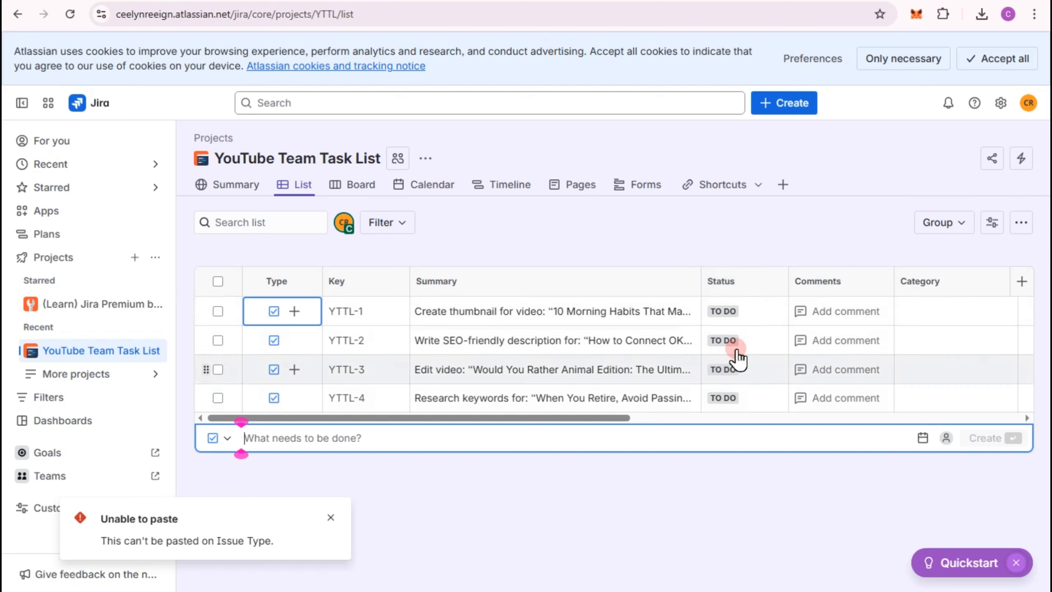
# - Set the thumbnail and SEO description tasks to In Progress and the video editing task to Done
pyautogui.click(732, 315)
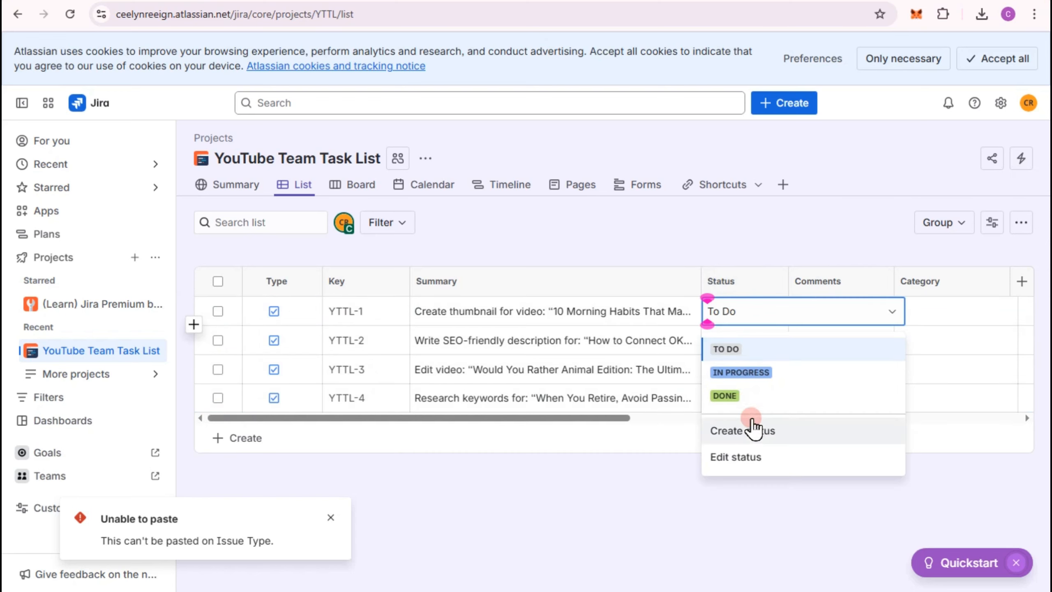
pyautogui.click(736, 372)
pyautogui.click(729, 344)
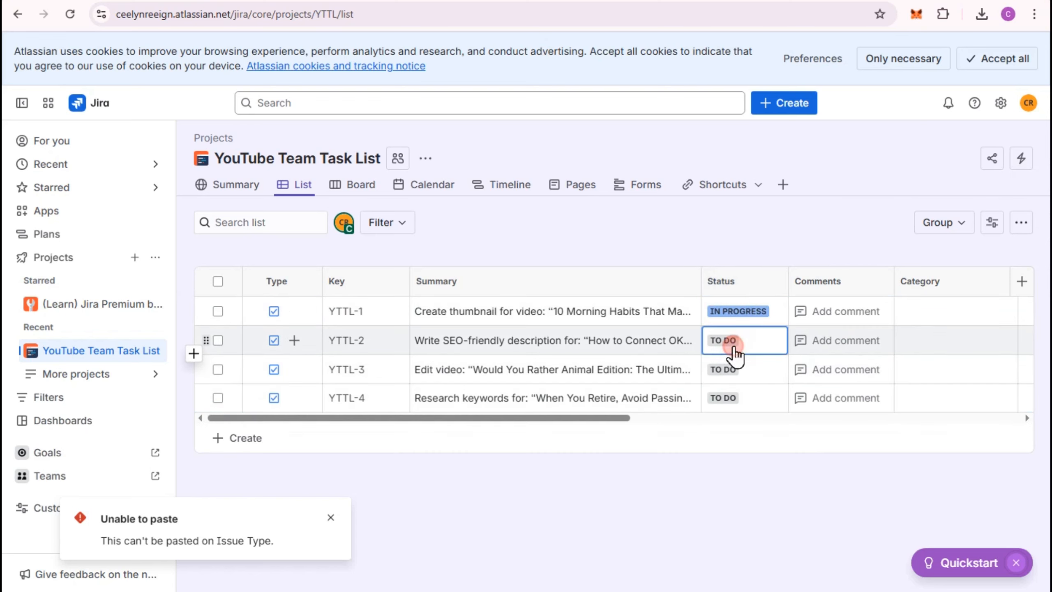
pyautogui.click(741, 402)
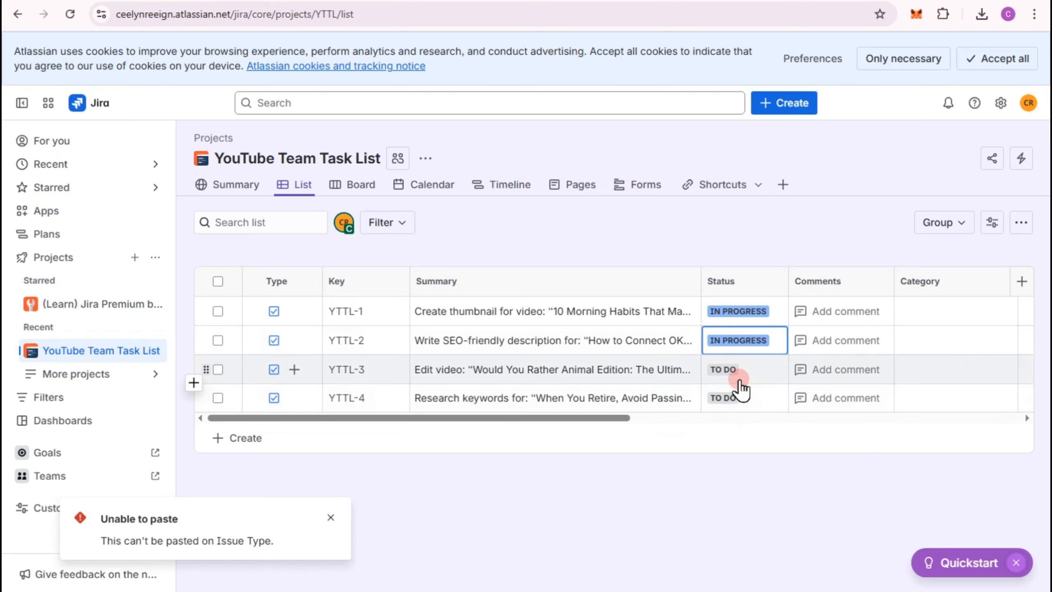
pyautogui.click(734, 373)
pyautogui.click(725, 454)
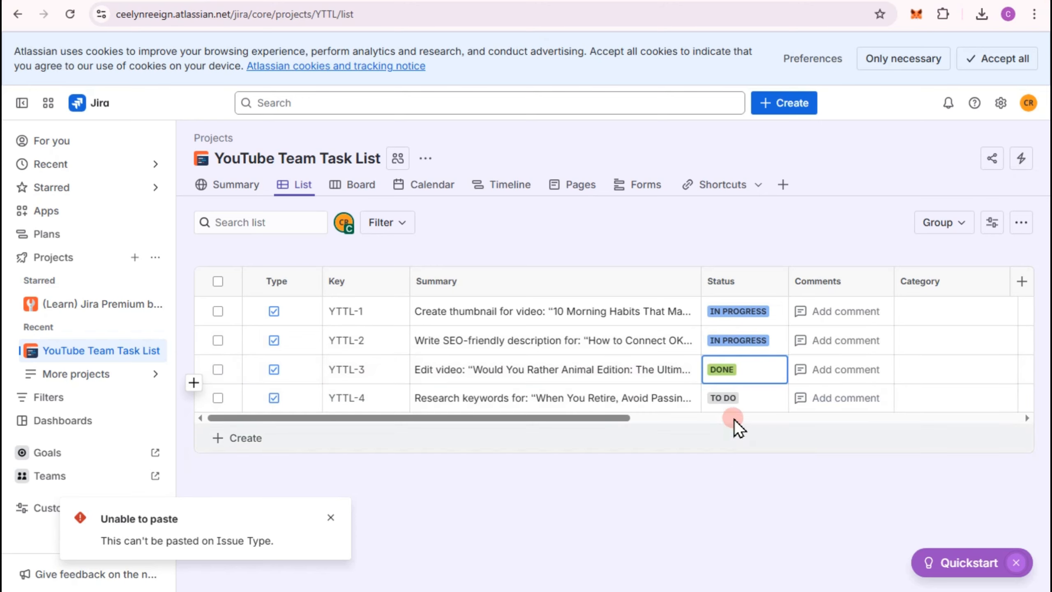
# - Create a status named "Can't create" in the To do category and apply it to the keyword research task
pyautogui.click(729, 398)
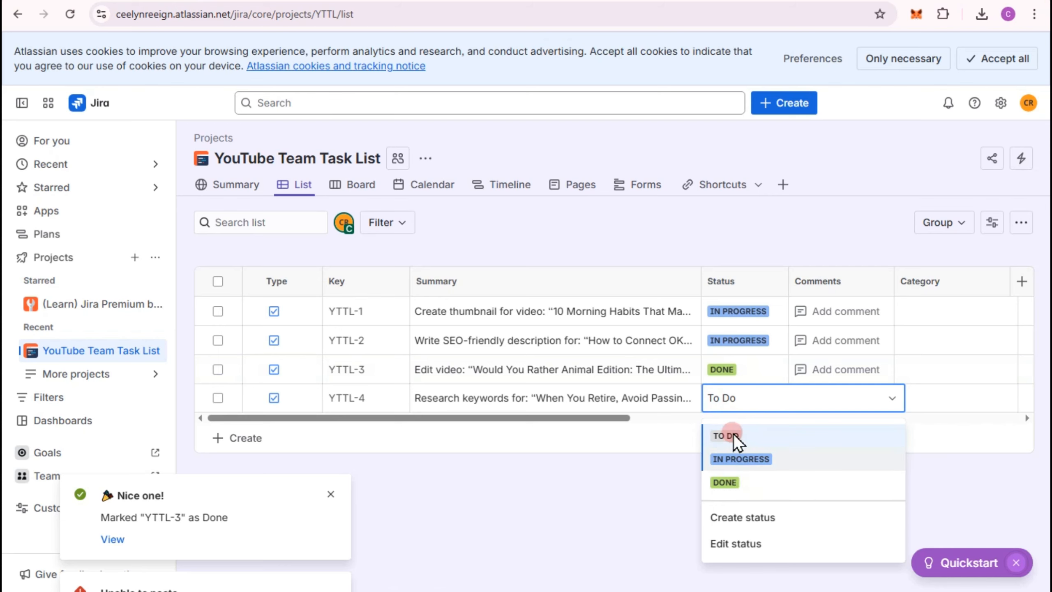
pyautogui.click(743, 518)
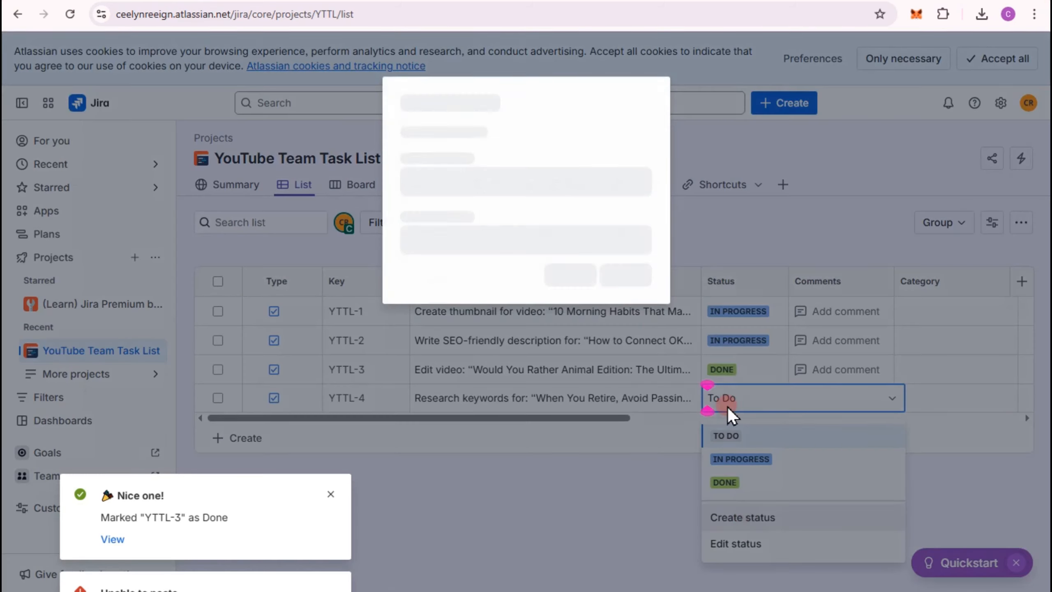
pyautogui.write('C')
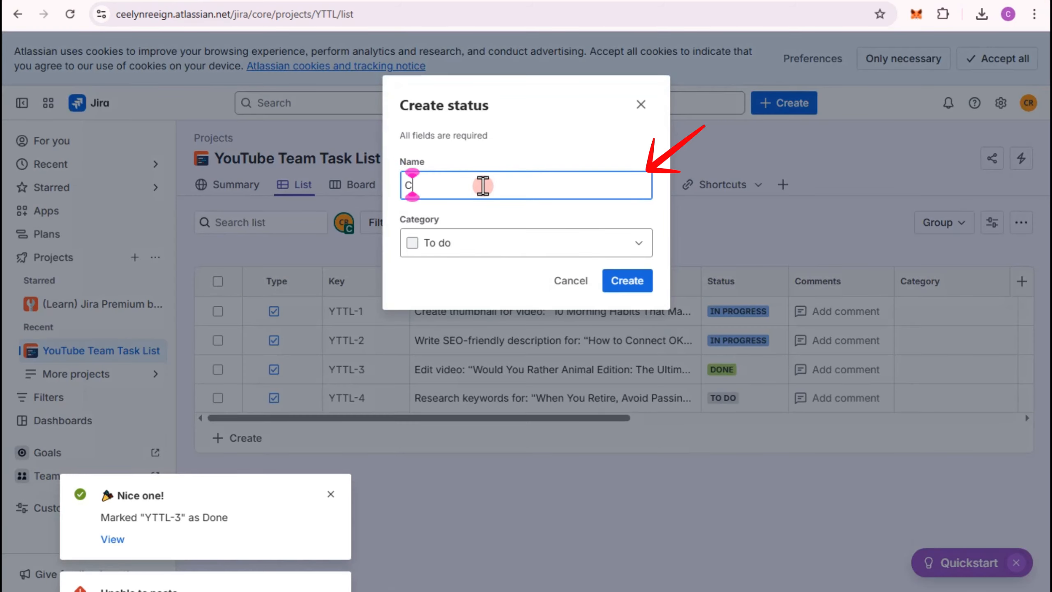
pyautogui.write("an't creat")
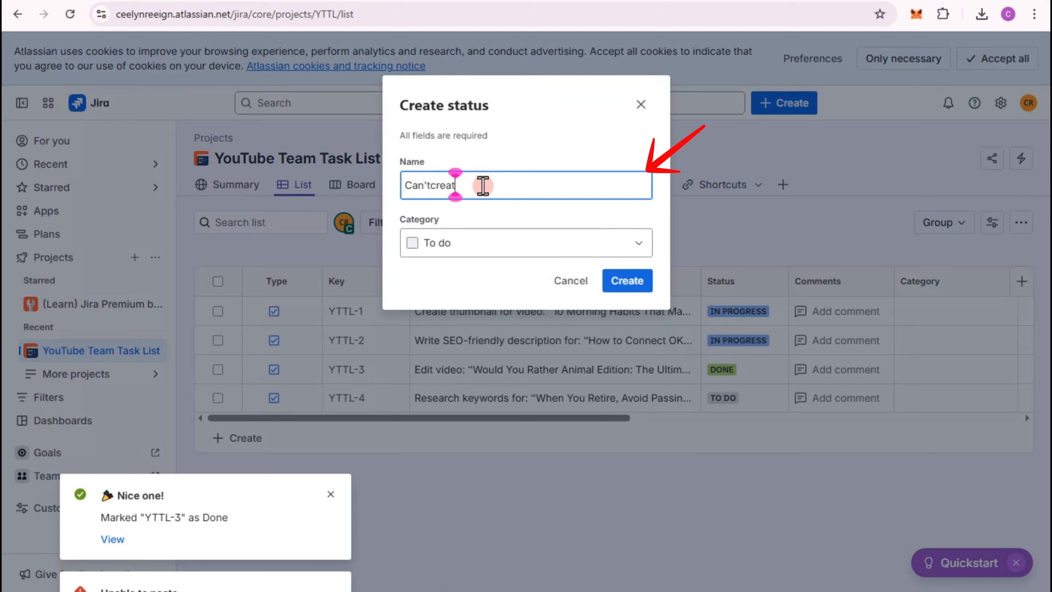
pyautogui.write('e')
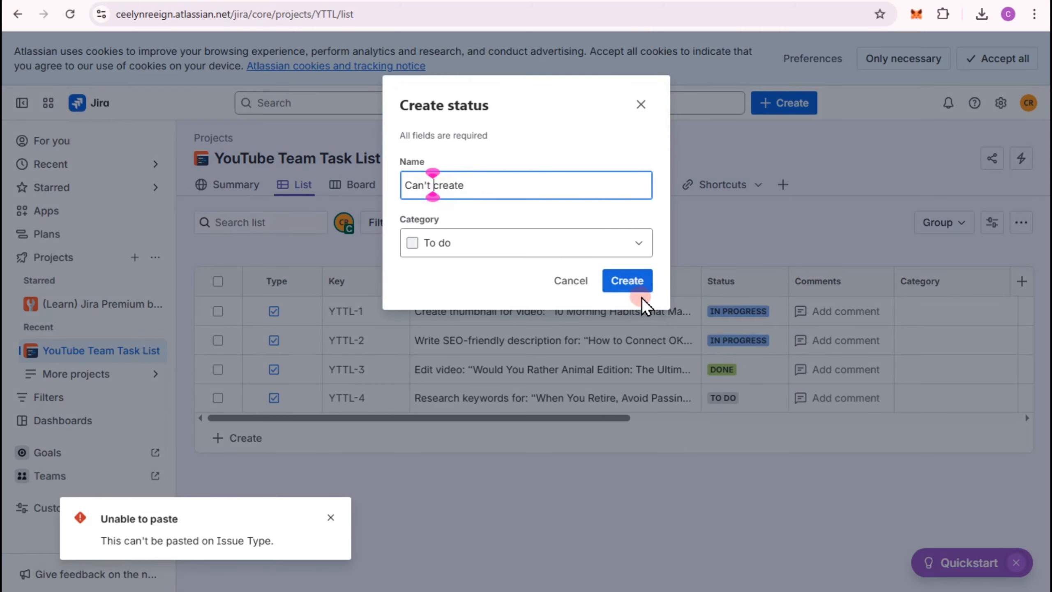
pyautogui.click(631, 281)
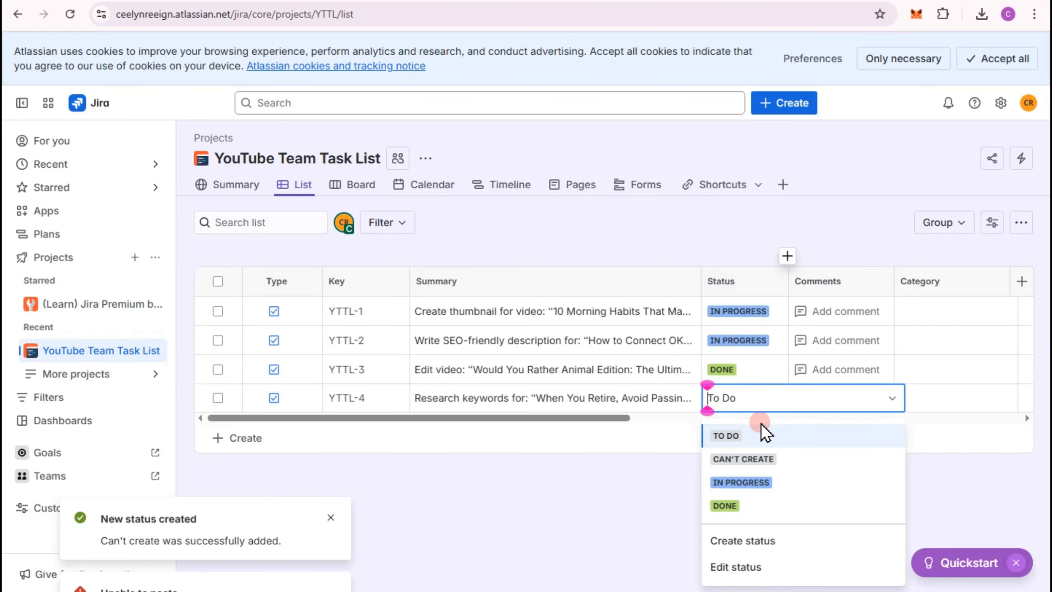
pyautogui.click(756, 458)
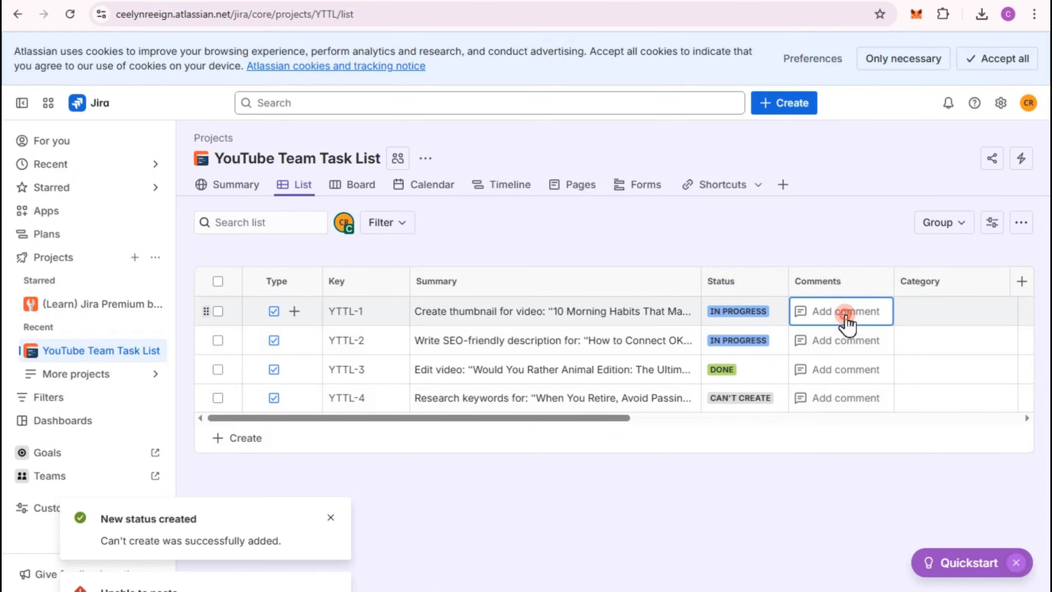
# - Open the thumbnail task's details, look at its comment section and close them again
pyautogui.click(844, 314)
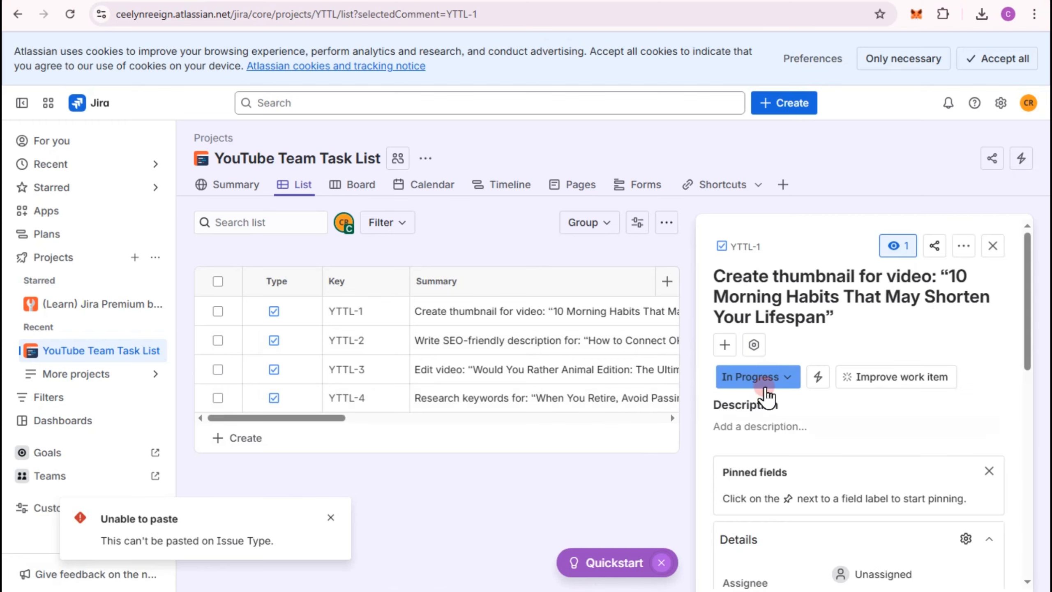
pyautogui.scroll(-1, 798, 524)
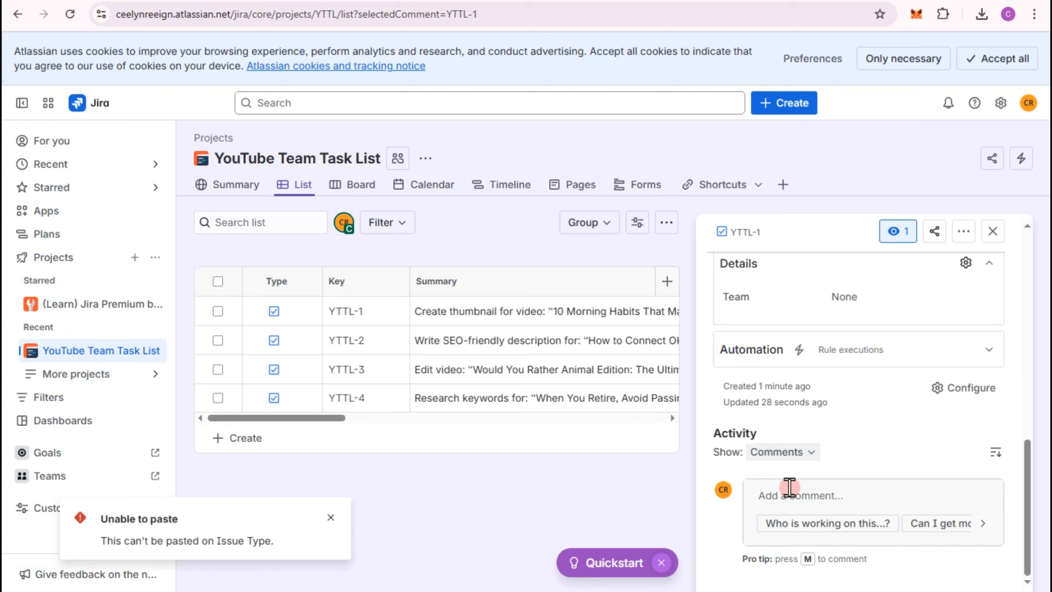
pyautogui.click(992, 233)
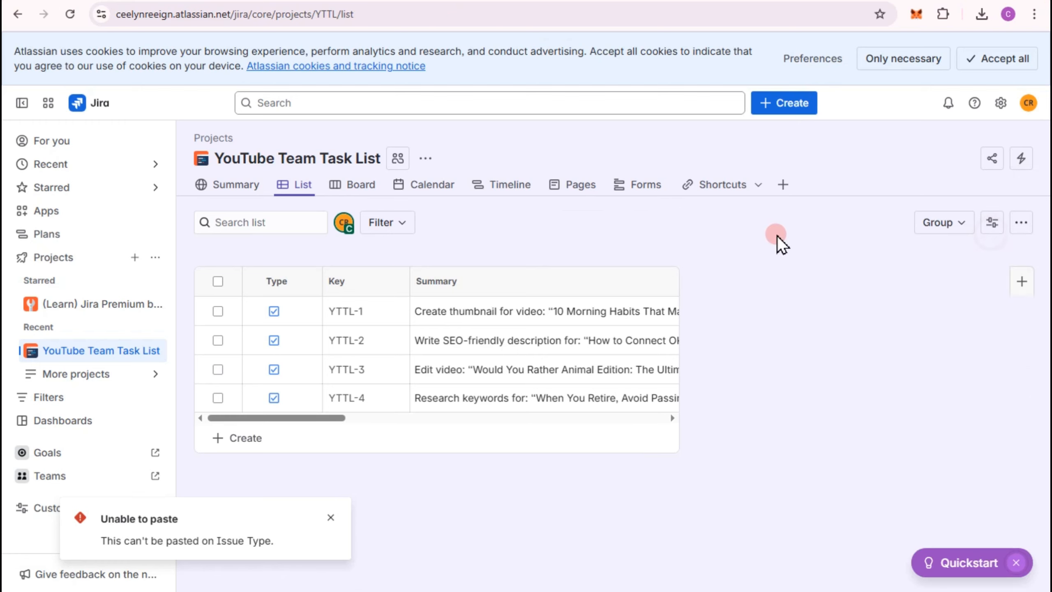
# - Set the thumbnail task's category to High Priority and sort the list by category in ascending order
pyautogui.click(933, 311)
pyautogui.click(1017, 279)
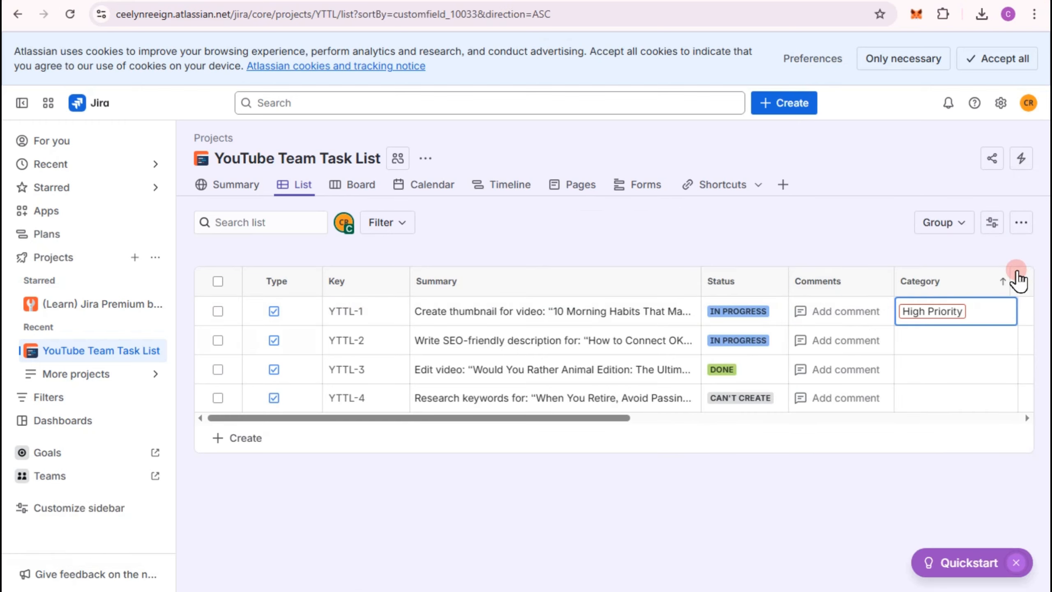
# - Add the Team field as a column in the list and select the thumbnail task's team cell
pyautogui.click(1022, 282)
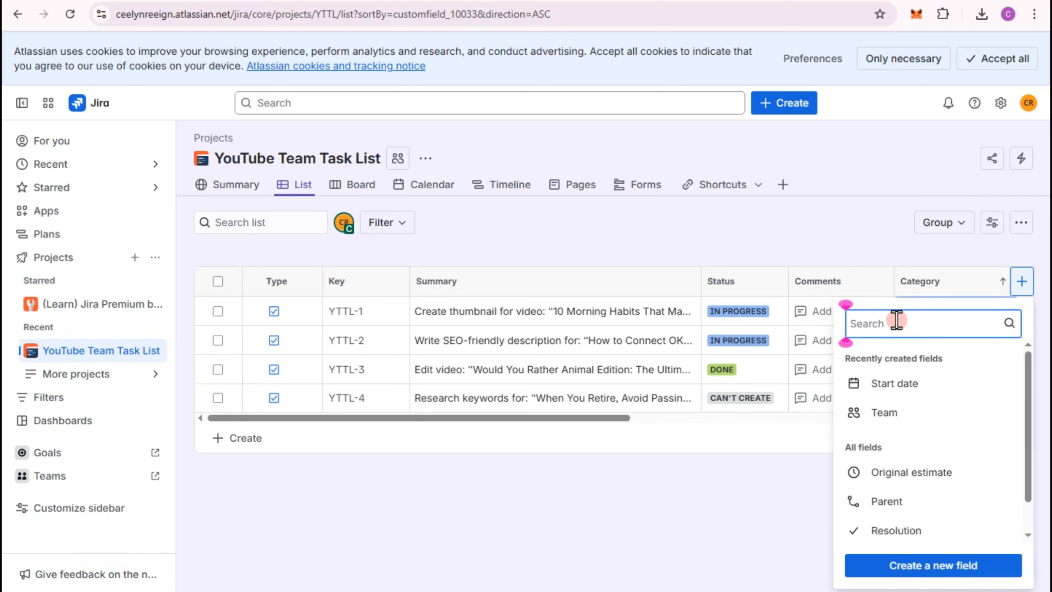
pyautogui.click(885, 412)
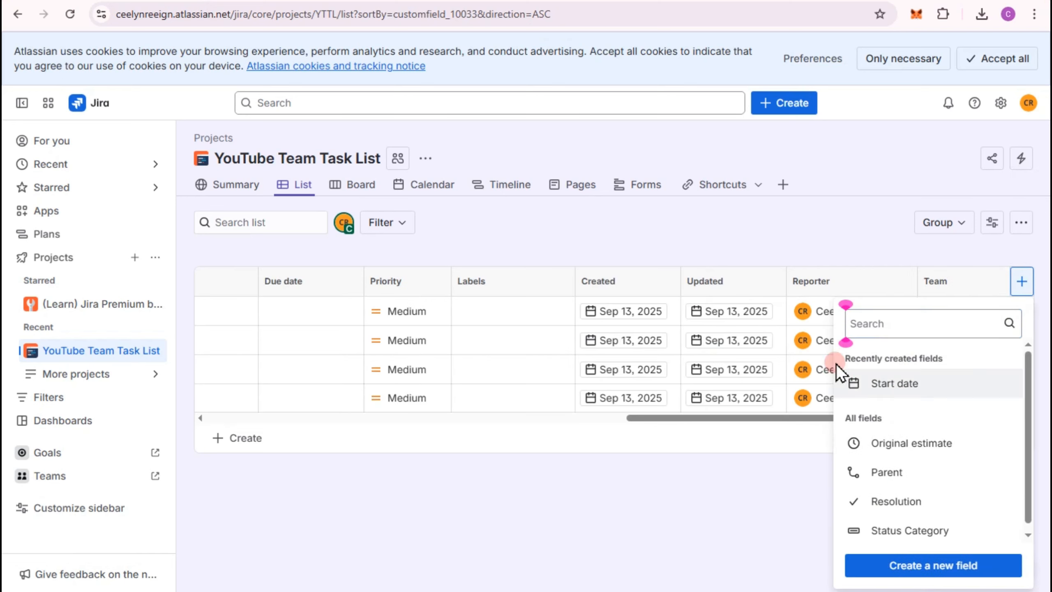
pyautogui.click(862, 233)
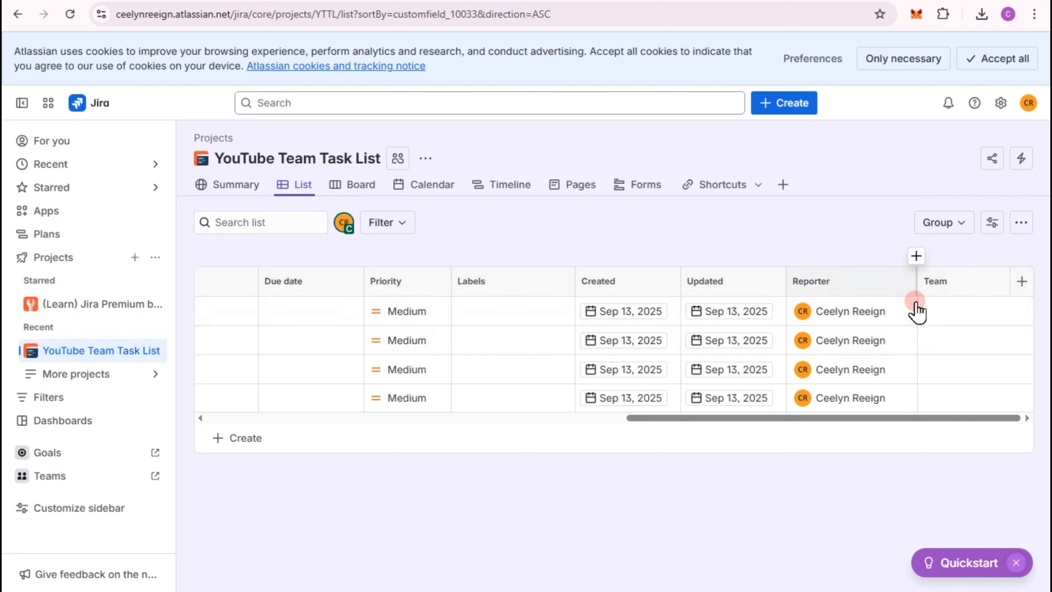
pyautogui.click(963, 312)
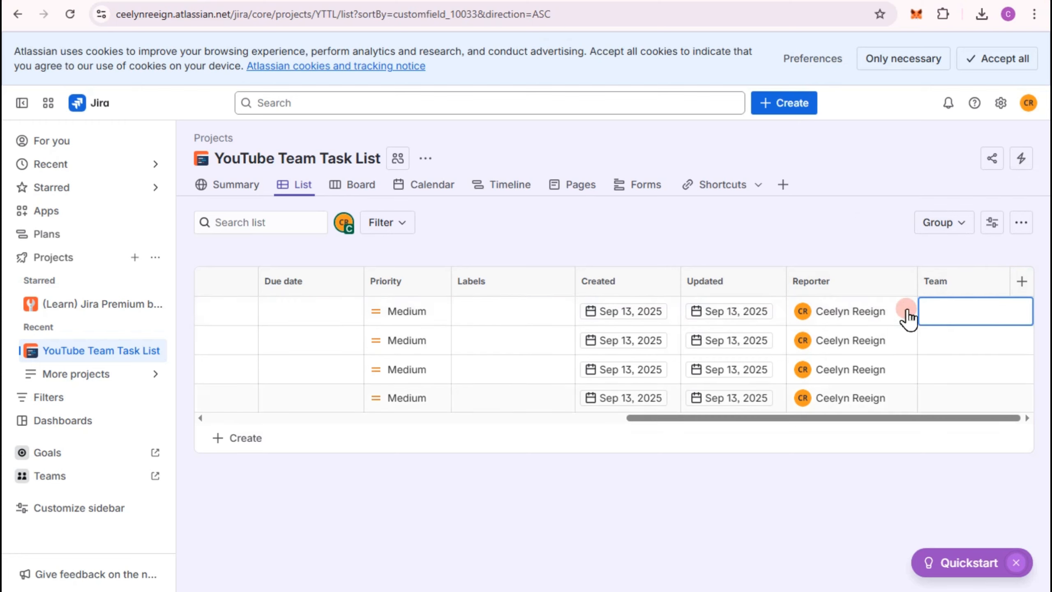
pyautogui.click(947, 310)
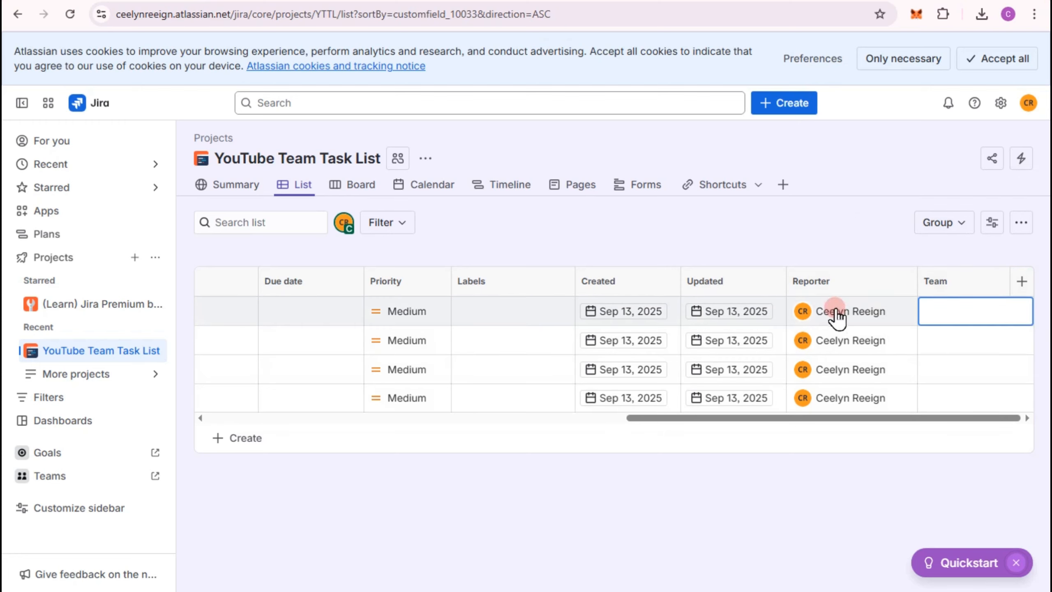
# - Assign the thumbnail task to yourself
pyautogui.hscroll(-10, 842, 315)
pyautogui.click(767, 317)
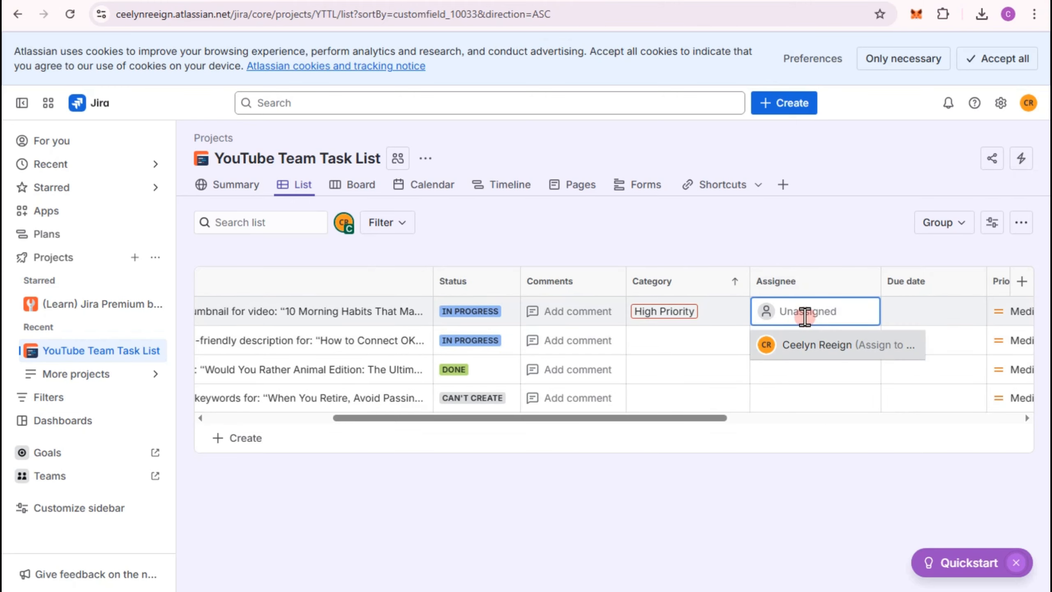
pyautogui.click(791, 351)
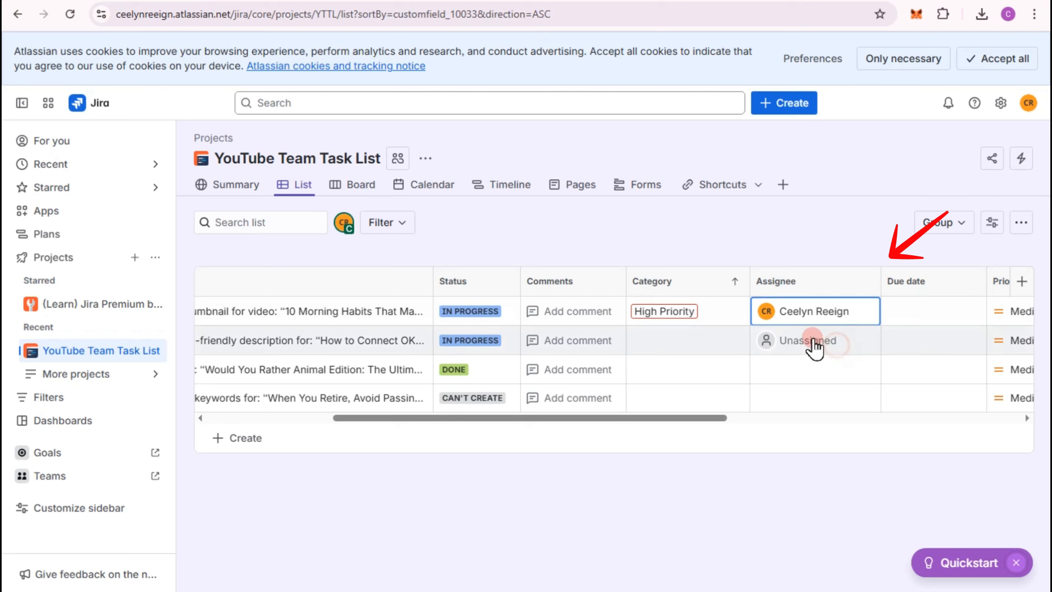
# - Invite a teammate to the project by e-mail while choosing an assignee for the SEO description task
pyautogui.click(797, 341)
pyautogui.write('A')
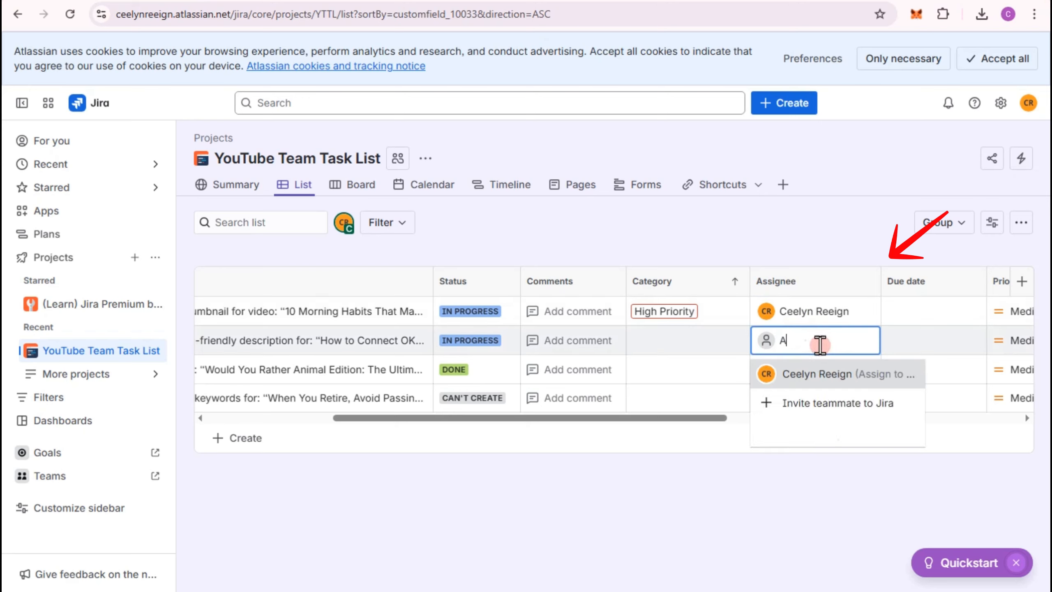
pyautogui.click(824, 399)
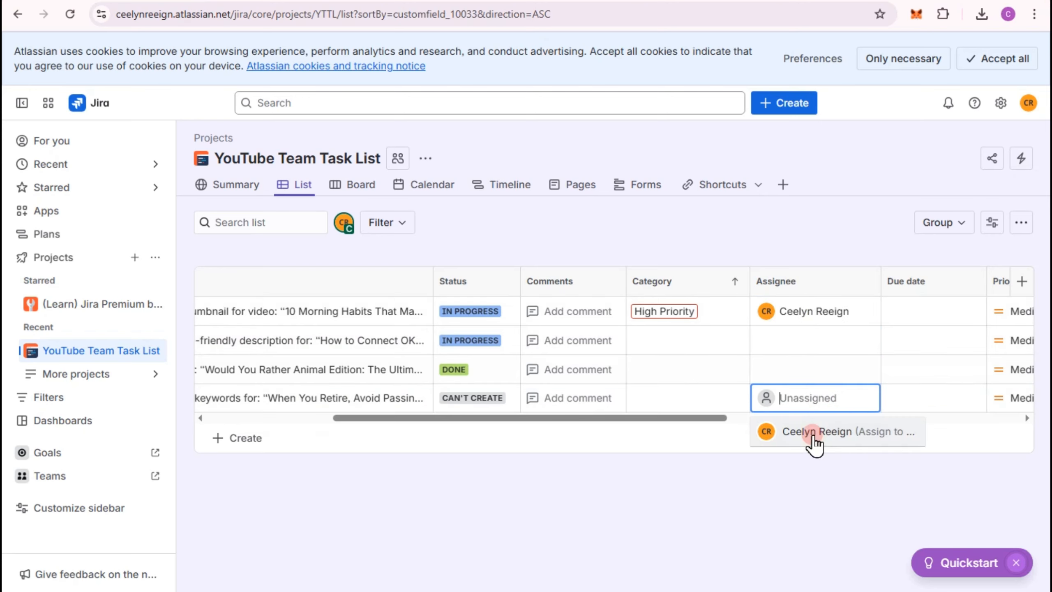
pyautogui.click(807, 342)
pyautogui.click(814, 375)
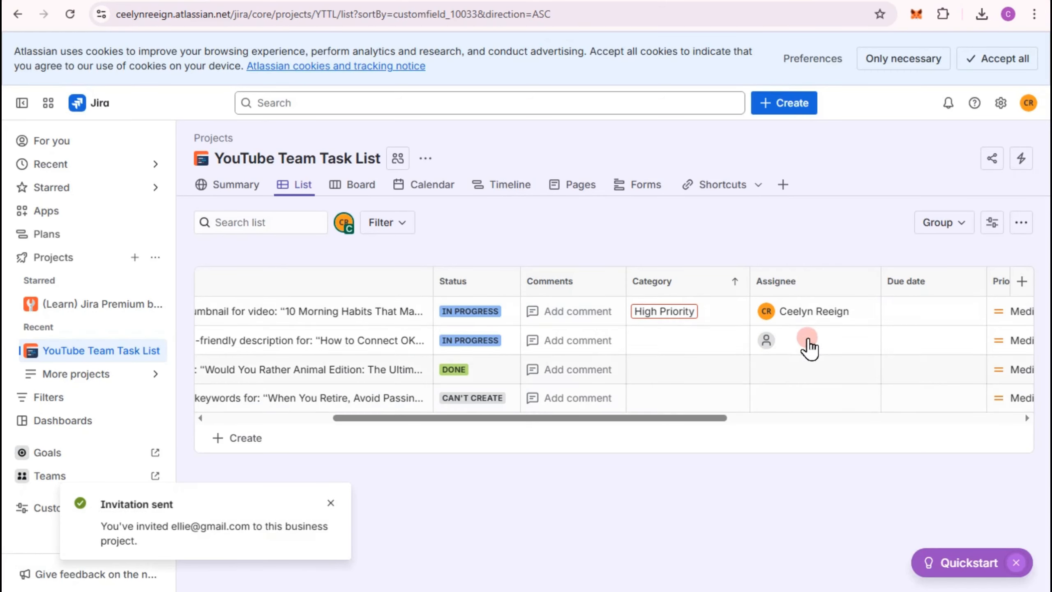
# - Try to assign the SEO description task to the invited teammate
pyautogui.click(807, 339)
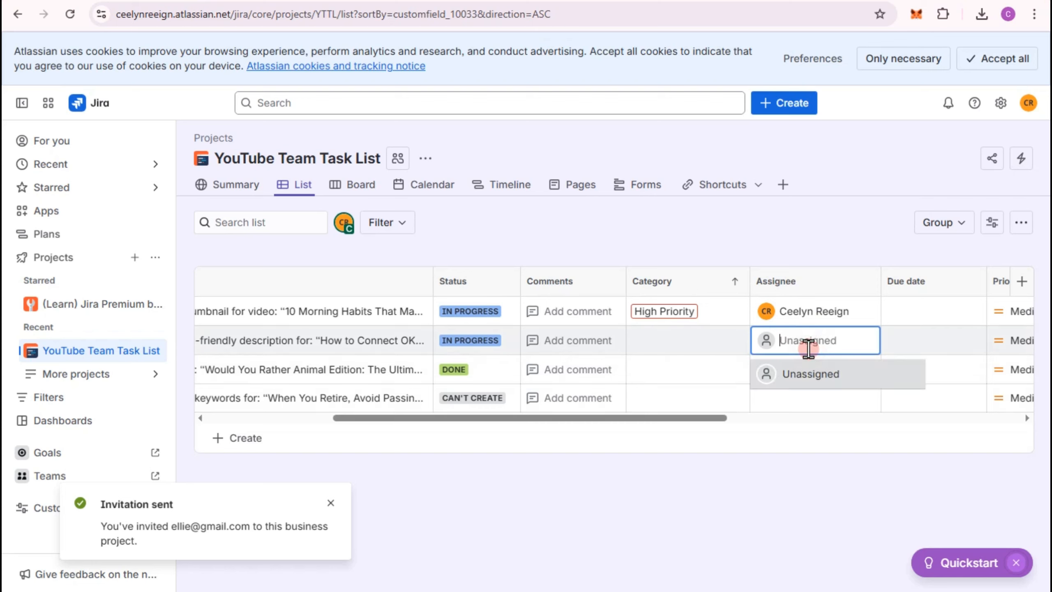
pyautogui.write('e')
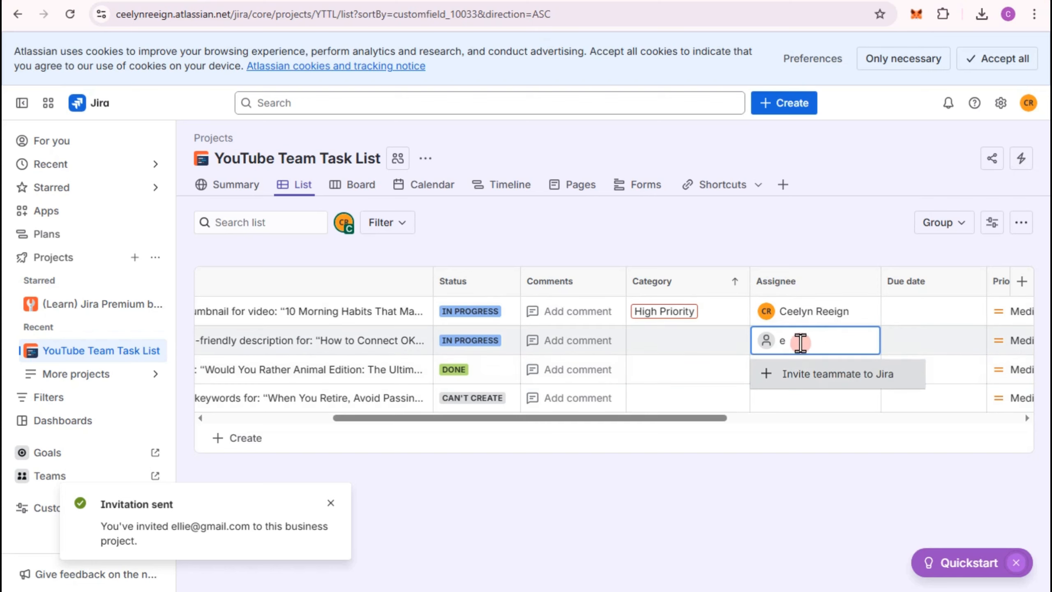
pyautogui.click(794, 464)
# - Set the thumbnail task's due date to Sep 20, 2025 and its priority to Highest
pyautogui.click(916, 319)
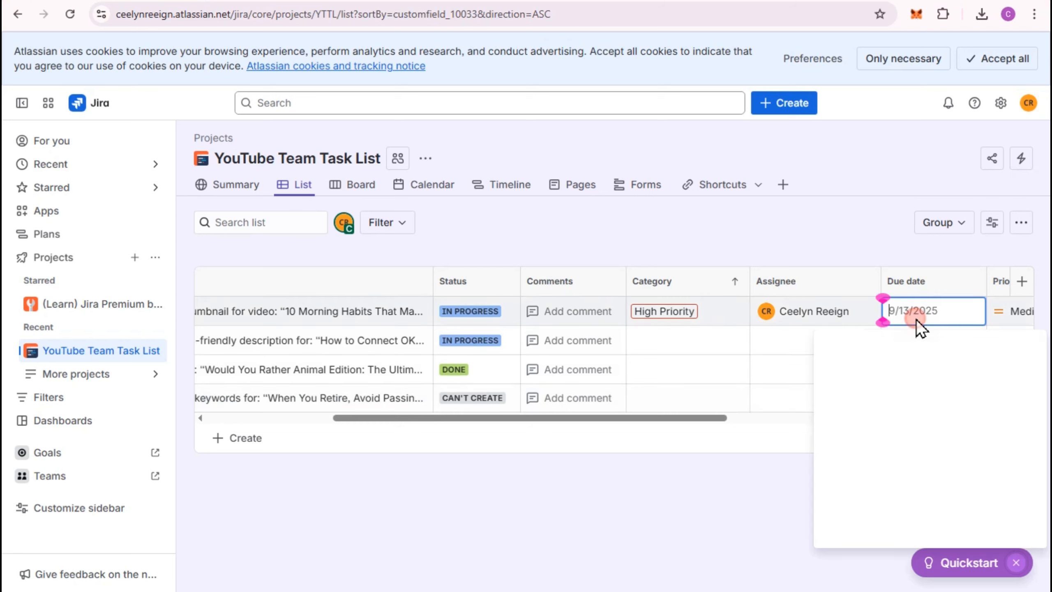
pyautogui.click(1018, 450)
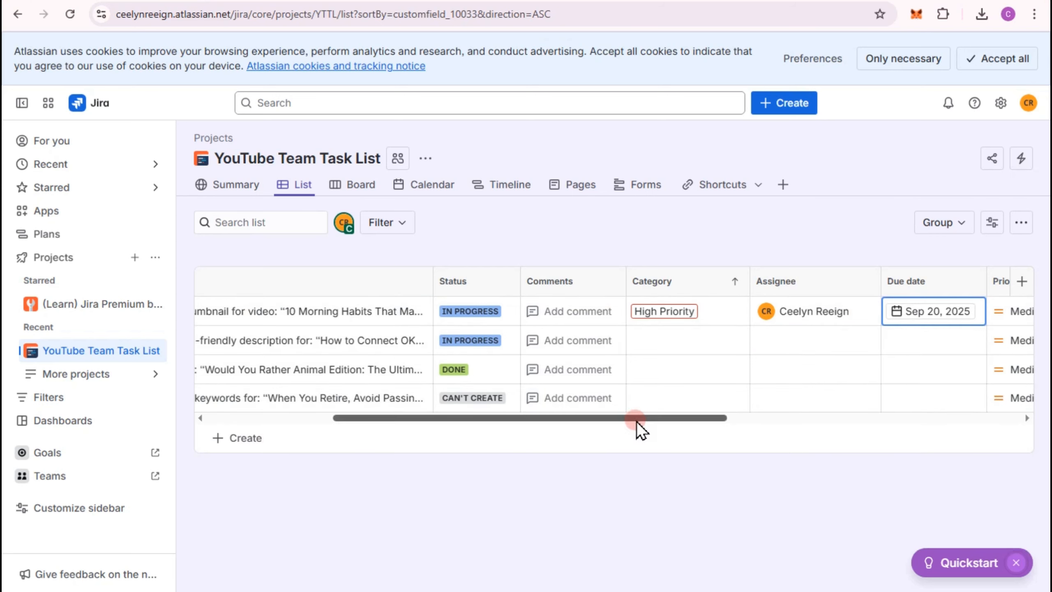
pyautogui.moveTo(641, 420); pyautogui.dragTo(820, 443)
pyautogui.click(666, 326)
pyautogui.click(680, 372)
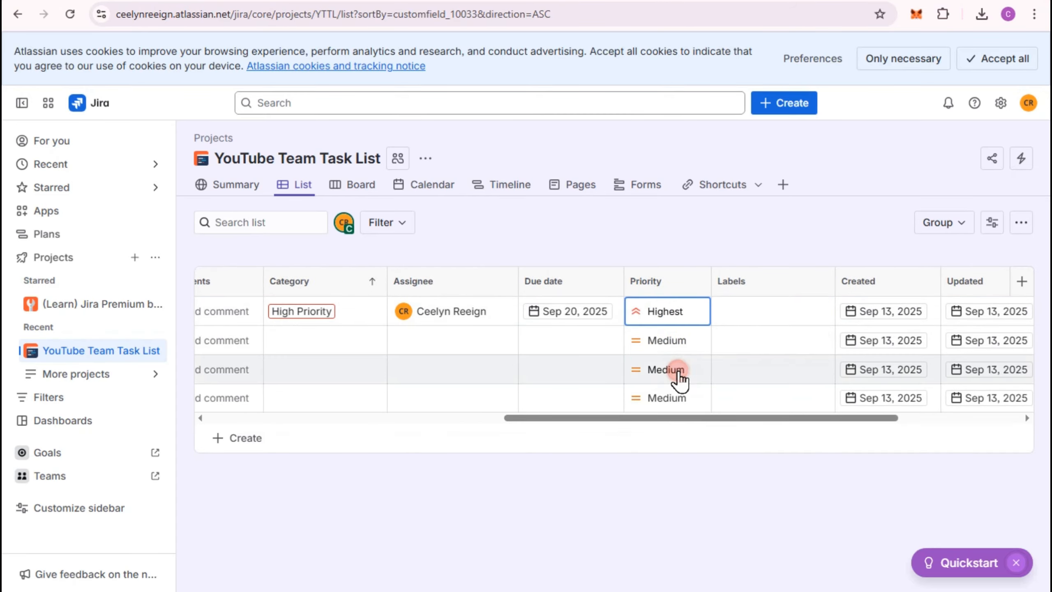
# - Set the SEO description task's priority to High and the video editing task's priority to Low
pyautogui.click(675, 348)
pyautogui.click(679, 431)
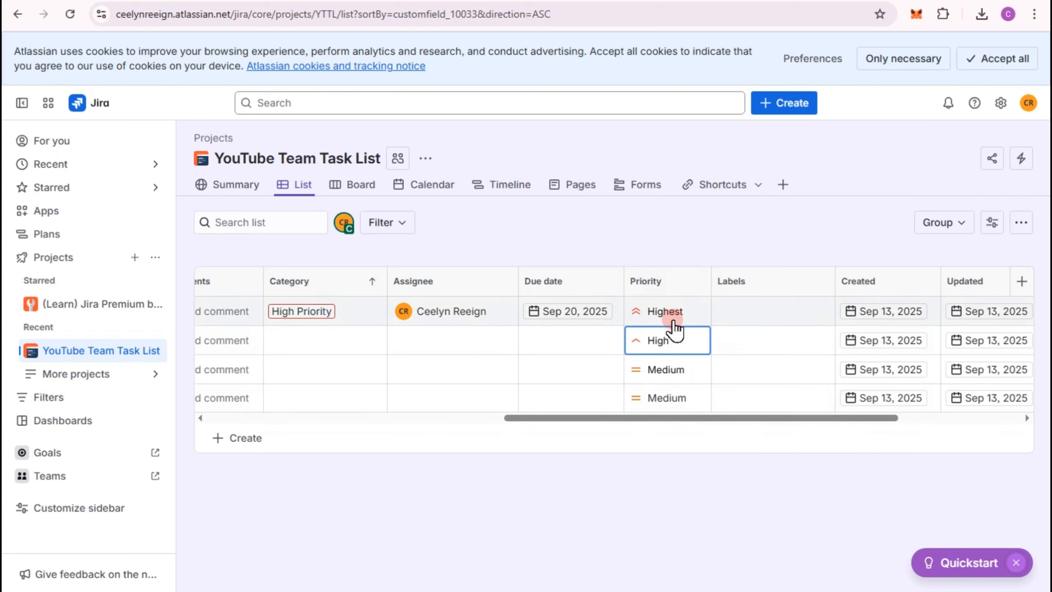
pyautogui.click(674, 369)
pyautogui.click(667, 478)
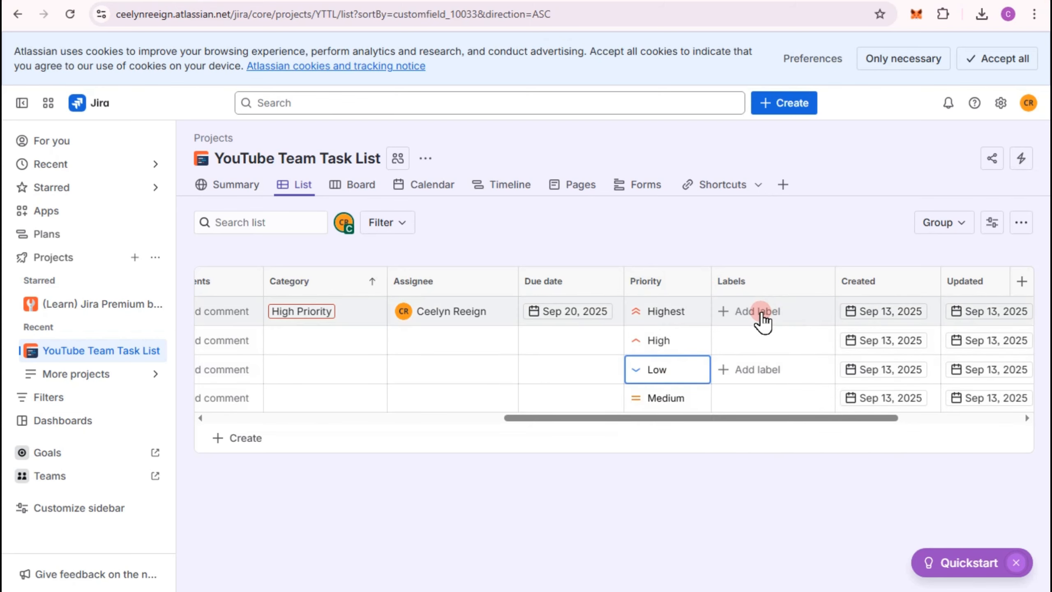
# - Look over the remaining list columns, from labels and dates to reporter and team
pyautogui.moveTo(841, 422); pyautogui.dragTo(917, 424)
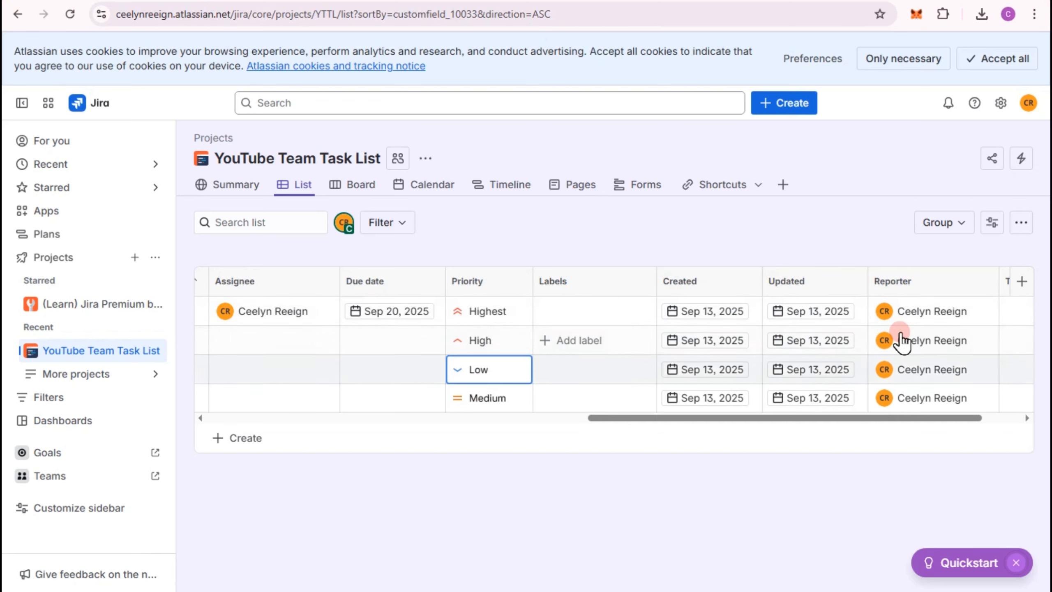
pyautogui.moveTo(953, 418); pyautogui.dragTo(991, 420)
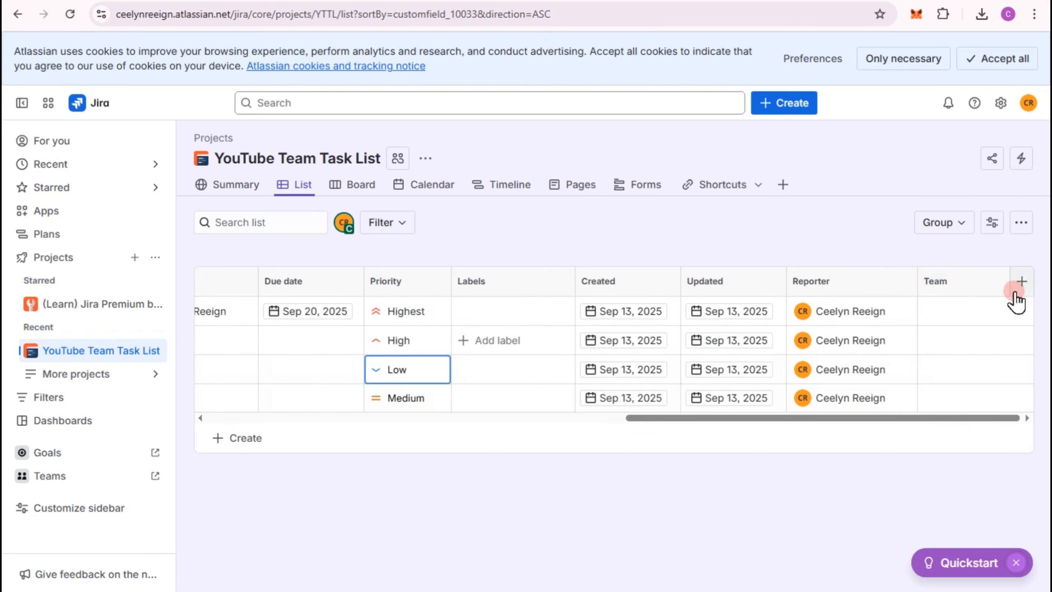
pyautogui.moveTo(903, 417); pyautogui.dragTo(286, 420)
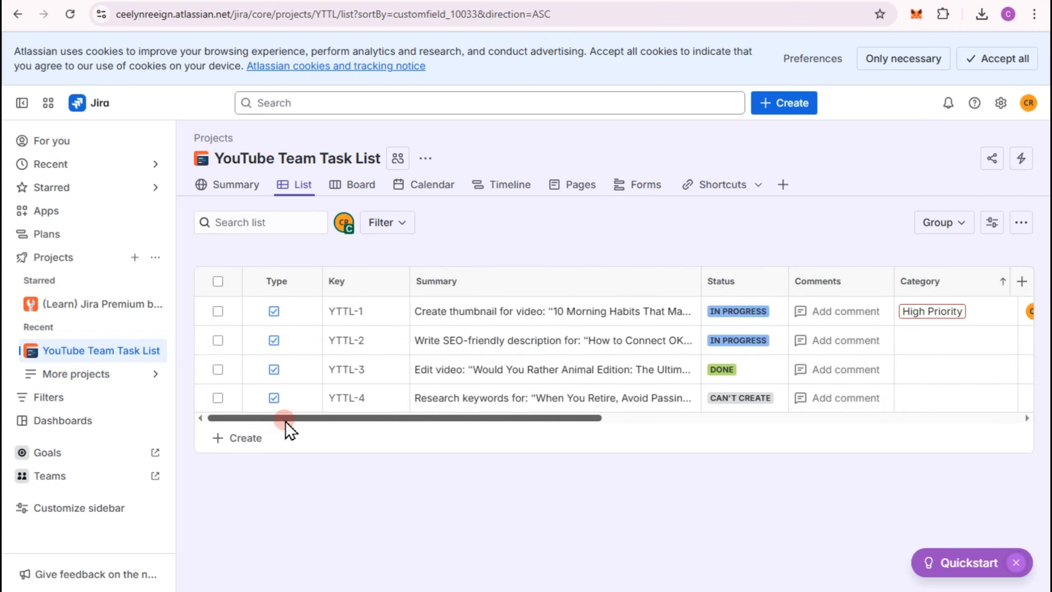
# - On the board, move the keyword research task to To Do and the thumbnail task to Can't Create
pyautogui.click(361, 188)
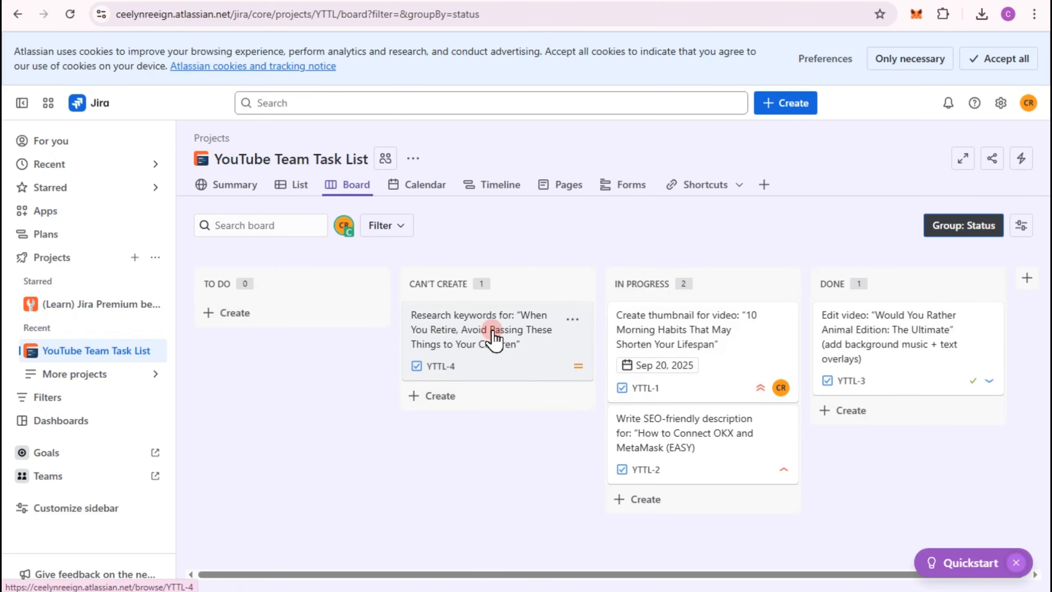
pyautogui.moveTo(493, 335); pyautogui.dragTo(274, 353)
pyautogui.moveTo(476, 345); pyautogui.dragTo(296, 324)
pyautogui.moveTo(680, 336); pyautogui.dragTo(456, 330)
pyautogui.moveTo(684, 338); pyautogui.dragTo(452, 326)
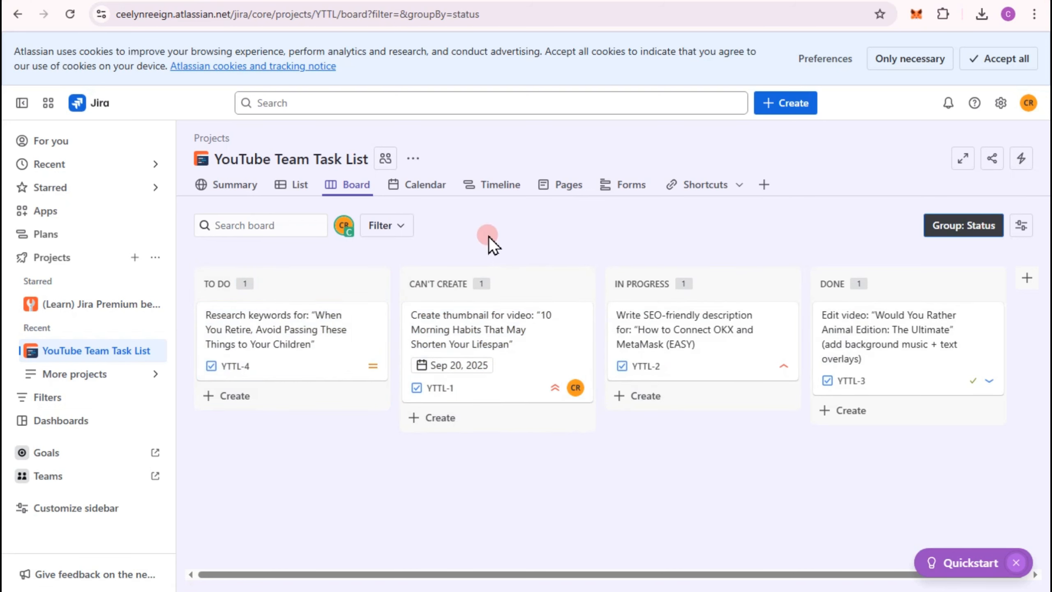
# - Look through the project's calendar, timeline and pages views and open its forms
pyautogui.click(434, 187)
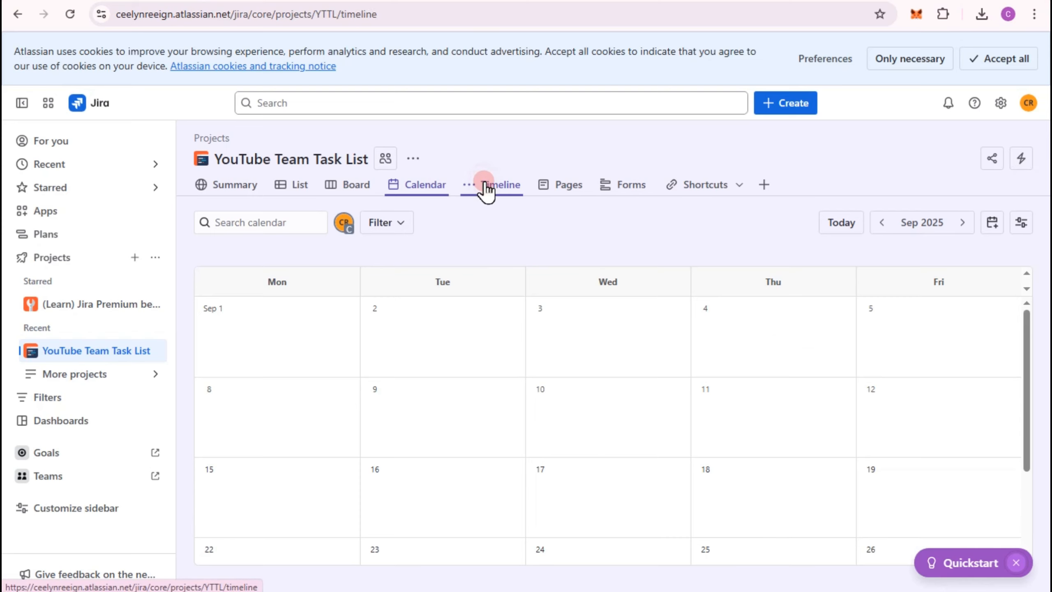
pyautogui.click(567, 189)
pyautogui.click(627, 189)
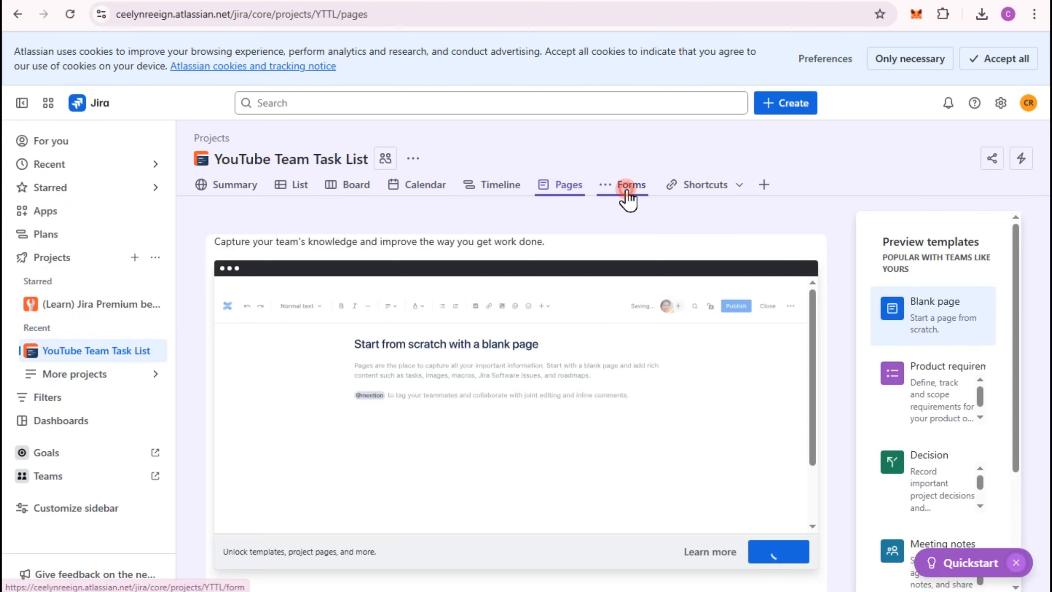